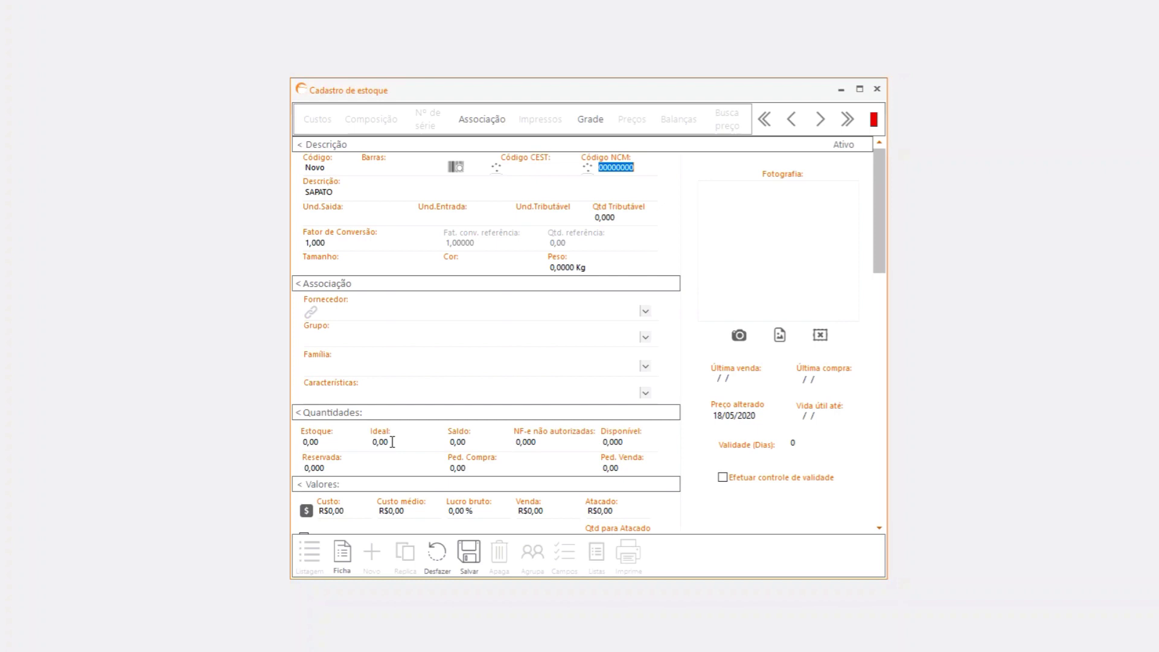
- Start a custom grade for the SAPATO product, declining the default grade, and add size columns 38, 40 and 42
{"action": "left_click", "coordinate": [594, 121]}
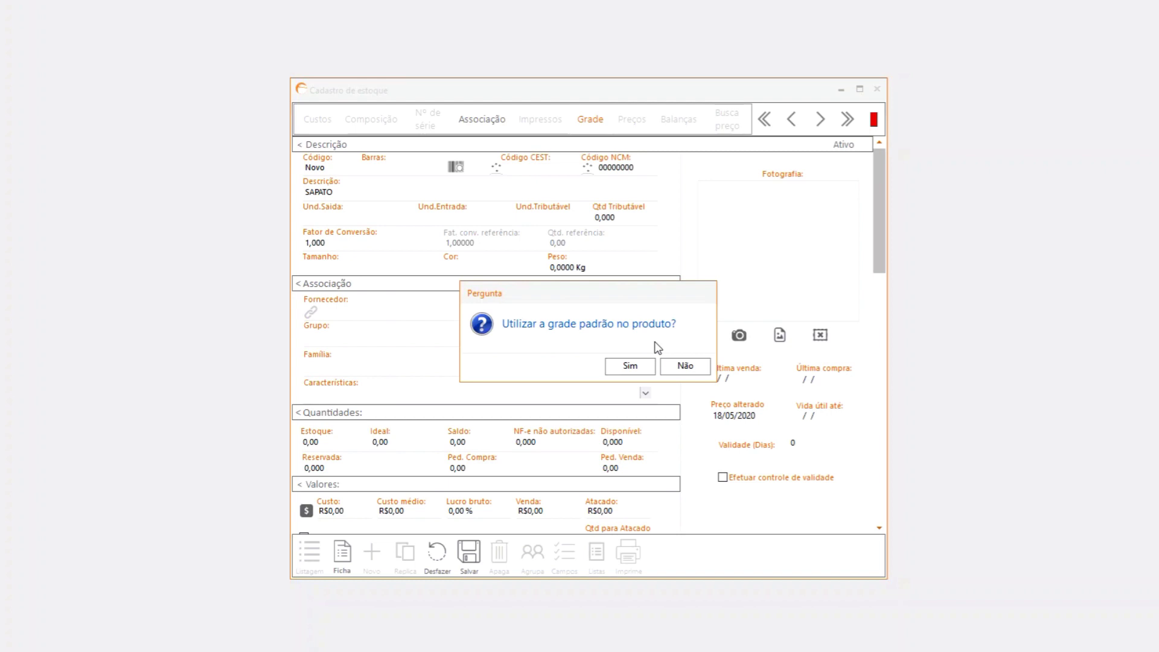
{"action": "left_click", "coordinate": [684, 368]}
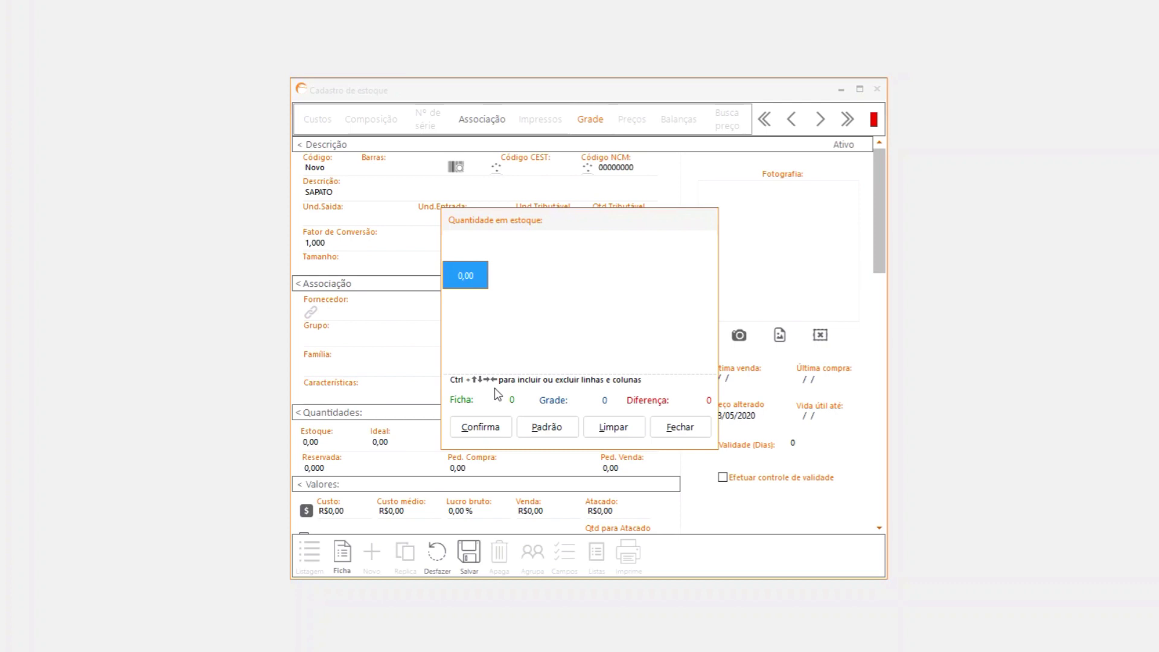
{"action": "key", "text": "ctrl+Right"}
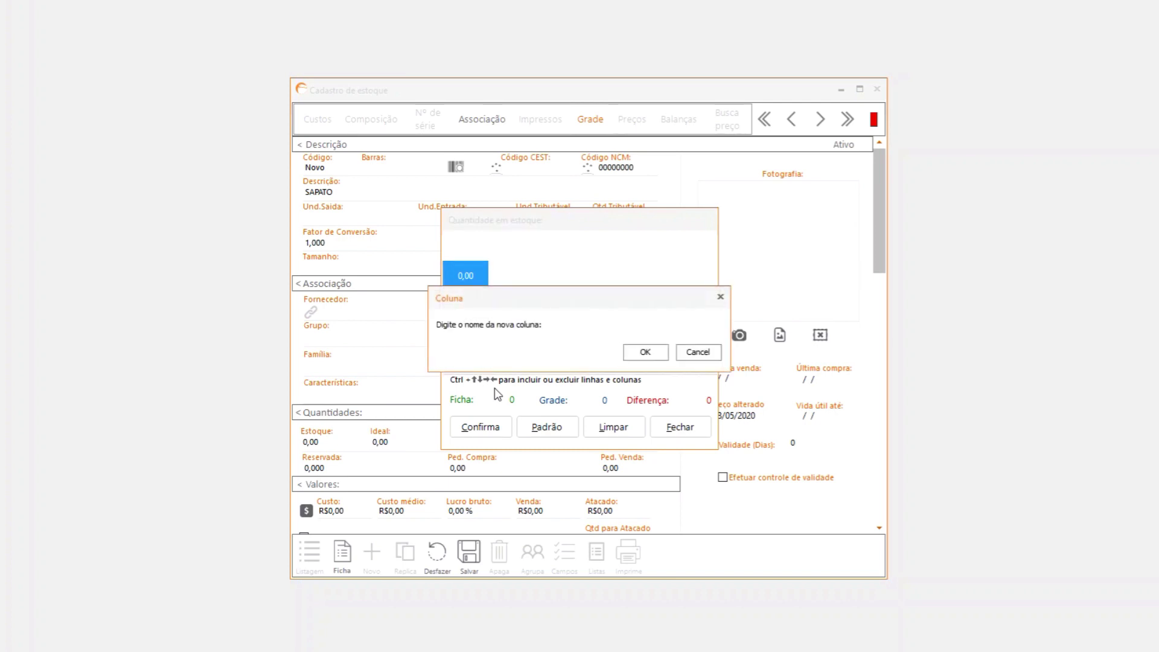
{"action": "type", "text": "38"}
{"action": "key", "text": "Return"}
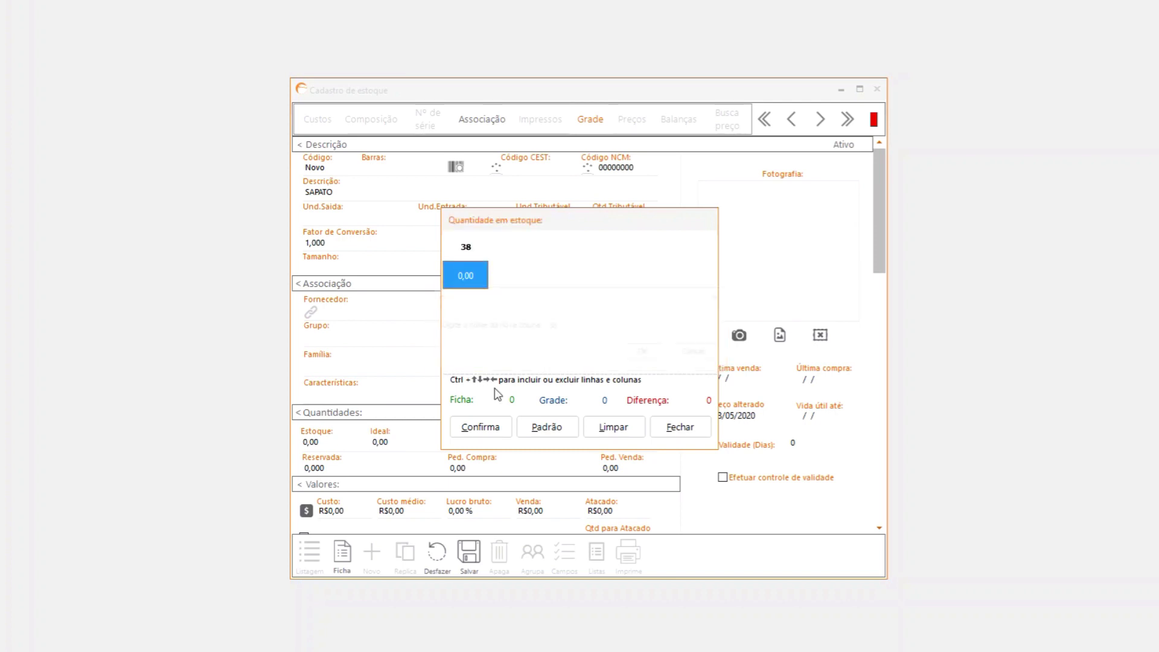
{"action": "key", "text": "ctrl+Right"}
{"action": "type", "text": "40"}
{"action": "key", "text": "Return"}
{"action": "key", "text": "ctrl+Right"}
{"action": "type", "text": "42"}
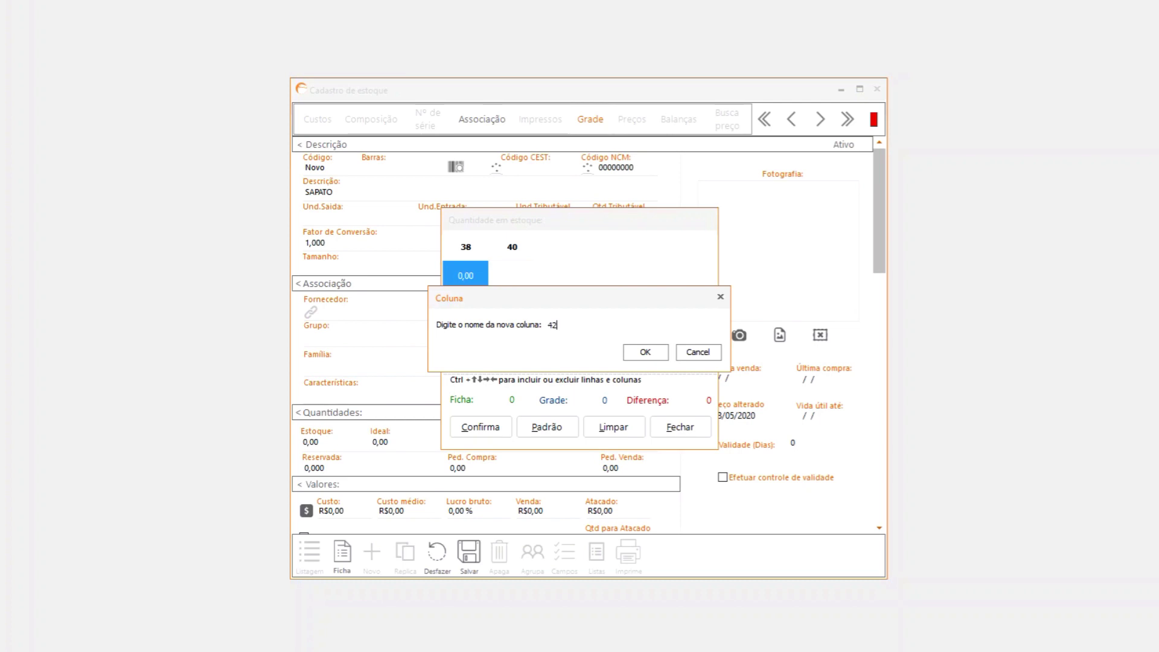
{"action": "key", "text": "Return"}
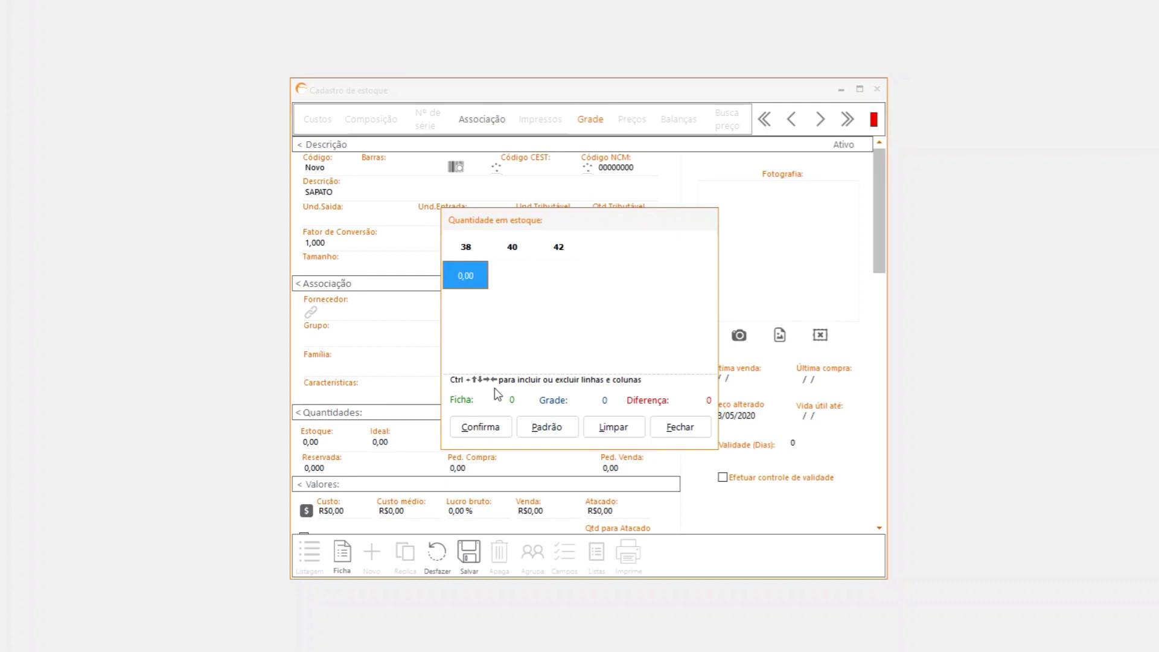
- Add the colour rows Preta, Marron and Azul to the stock quantity grade
{"action": "key", "text": "ctrl+Down"}
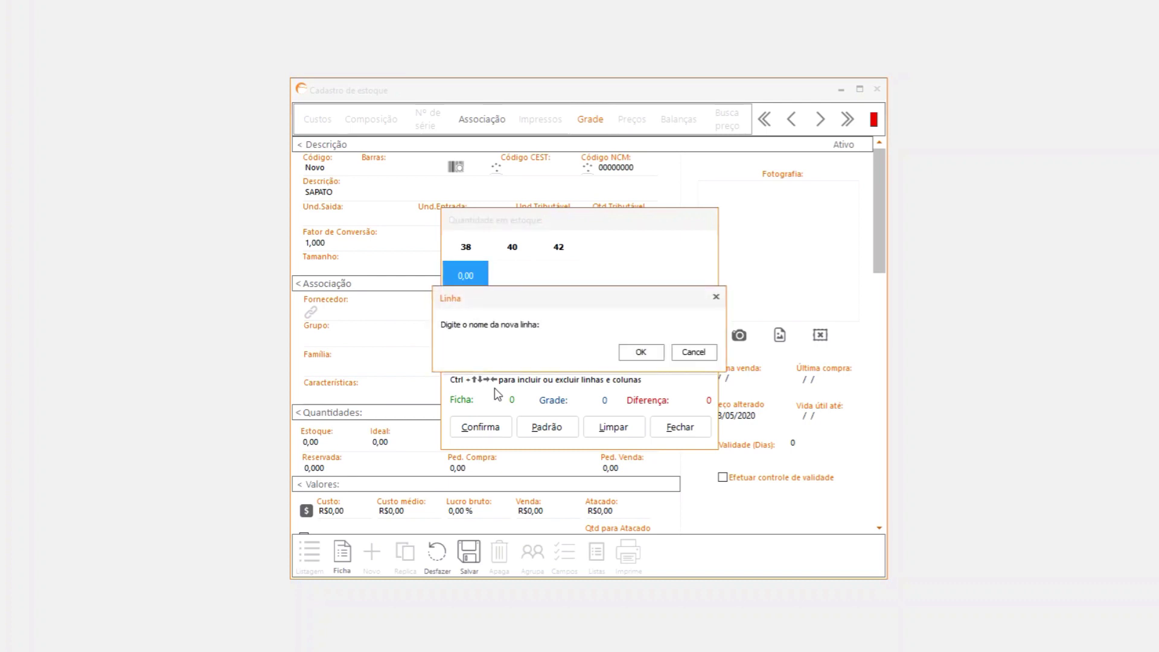
{"action": "type", "text": "Preta"}
{"action": "key", "text": "Return"}
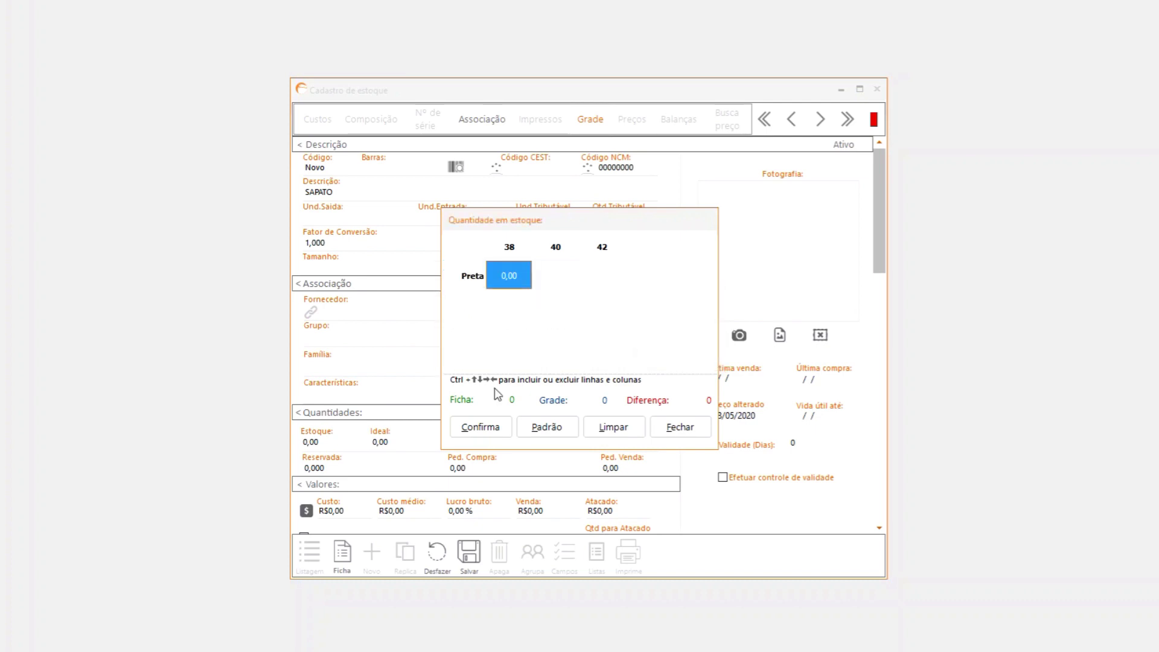
{"action": "key", "text": "ctrl+Down"}
{"action": "type", "text": "Marron"}
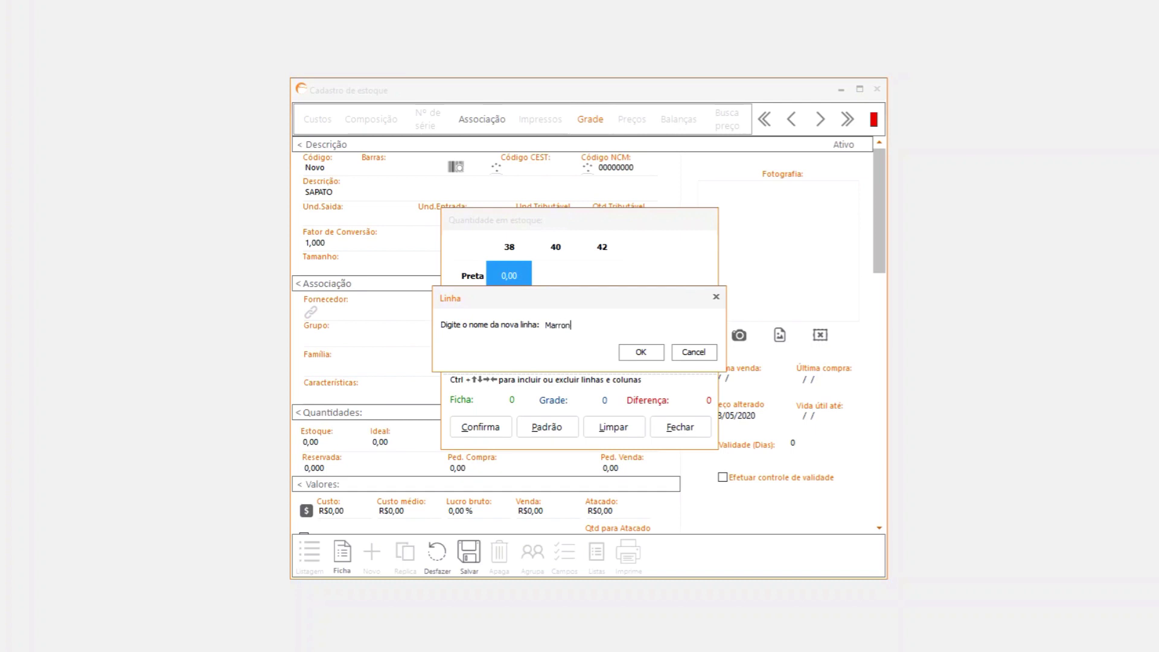
{"action": "key", "text": "Return"}
{"action": "key", "text": "ctrl+Down"}
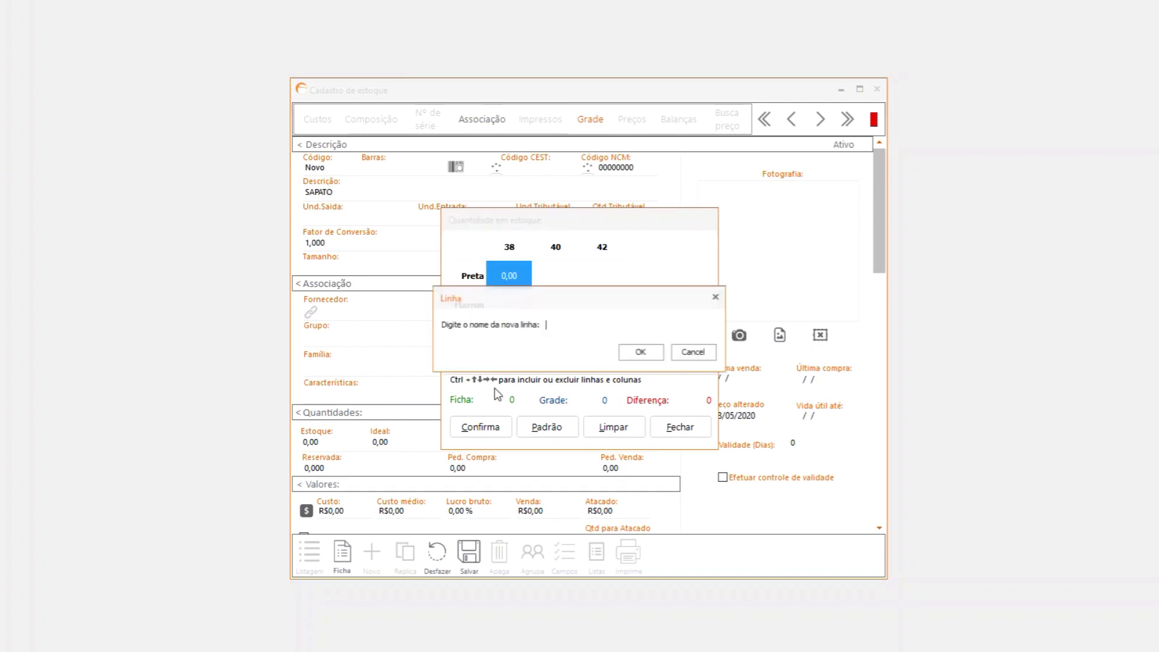
{"action": "type", "text": "A"}
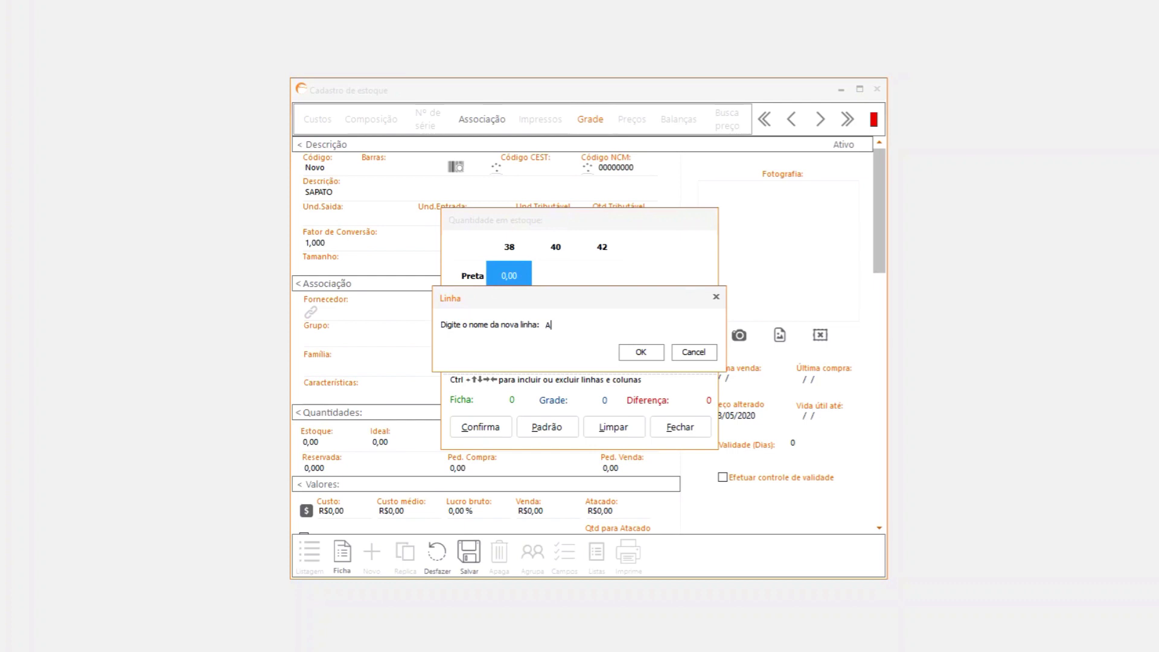
{"action": "type", "text": "zul"}
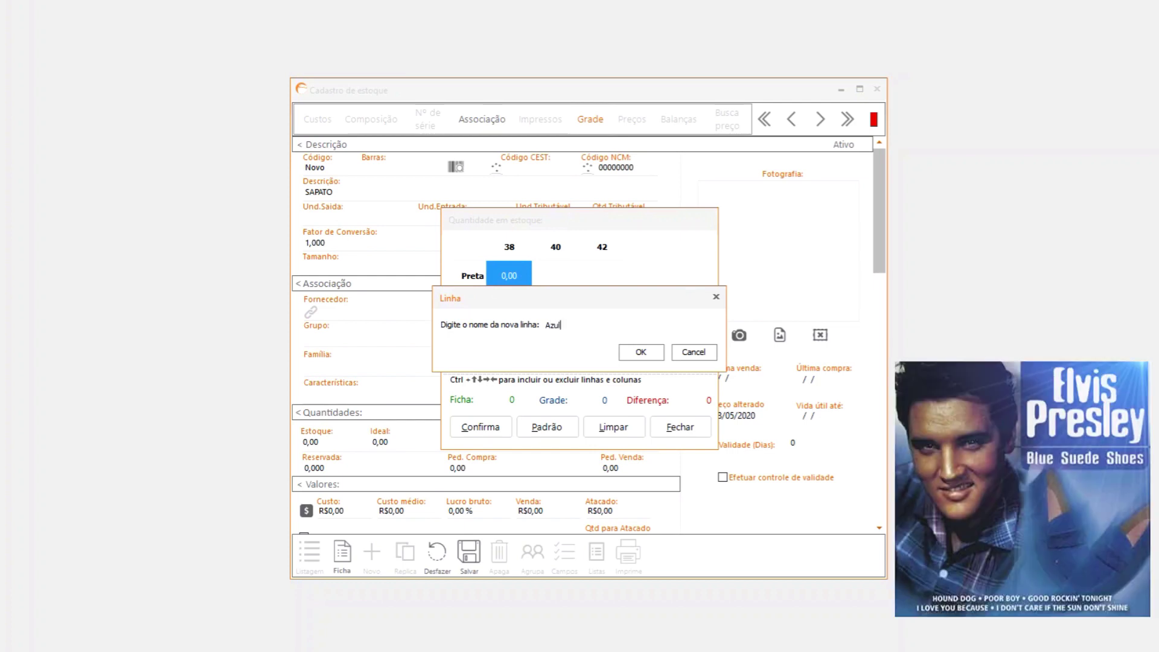
{"action": "key", "text": "Return"}
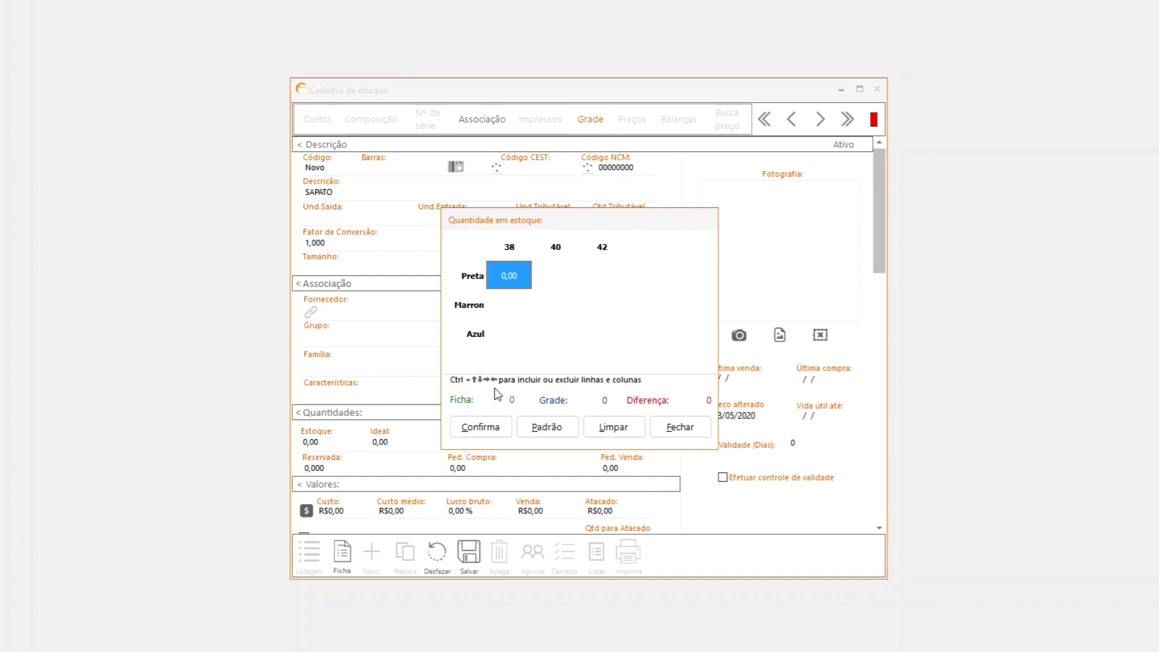
- Enter the Preta stock quantities: 10 for size 38, 12 for size 40 and 8 for size 42
{"action": "left_click", "coordinate": [524, 279]}
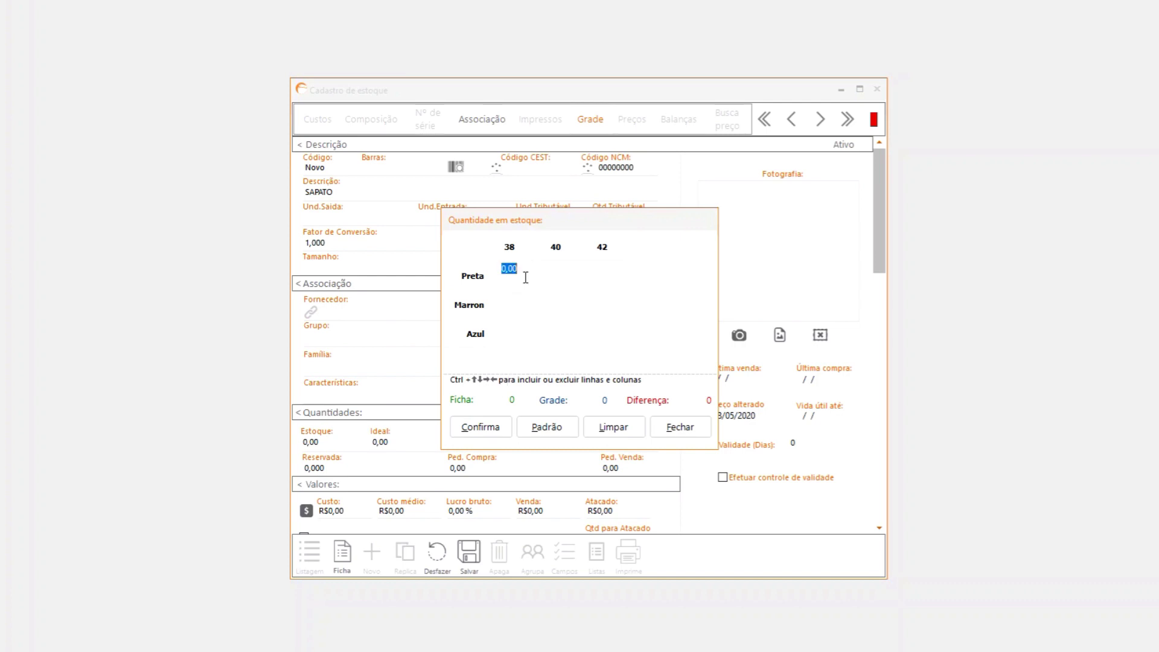
{"action": "type", "text": "10"}
{"action": "left_click", "coordinate": [559, 276]}
{"action": "type", "text": "12"}
{"action": "left_click", "coordinate": [607, 279]}
{"action": "type", "text": "8"}
{"action": "key", "text": "Return"}
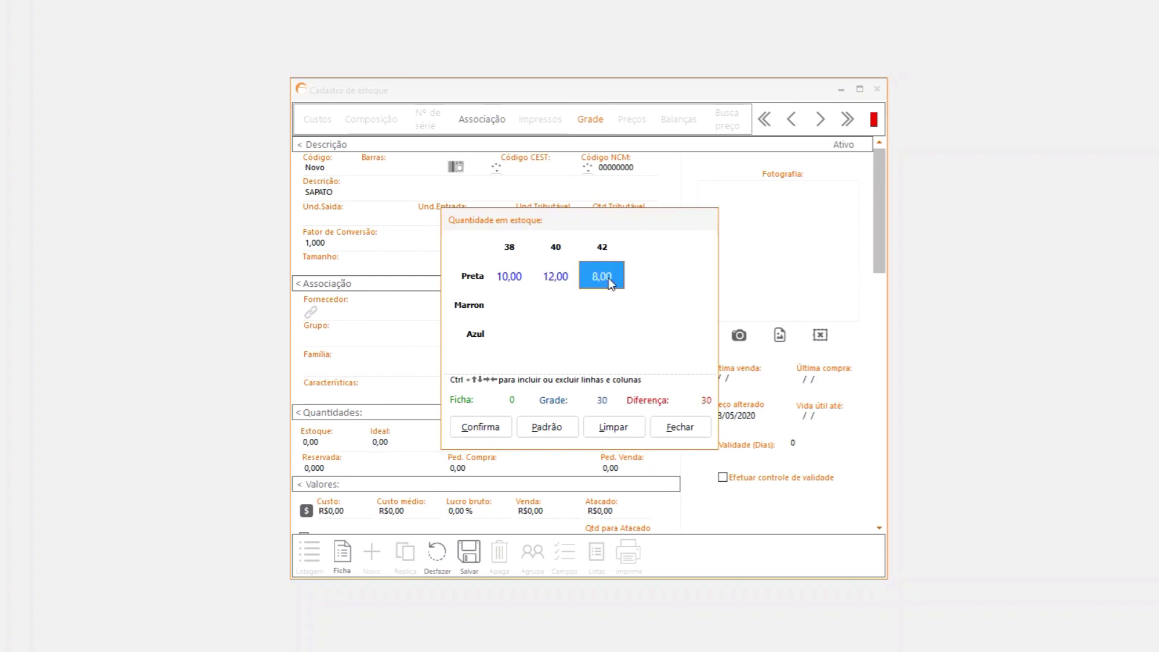
- Enter the Marron stock quantities: 12 for size 38, 10 for size 40 and 9 for size 42
{"action": "left_click", "coordinate": [507, 306]}
{"action": "type", "text": "12"}
{"action": "key", "text": "Return"}
{"action": "left_click", "coordinate": [562, 309]}
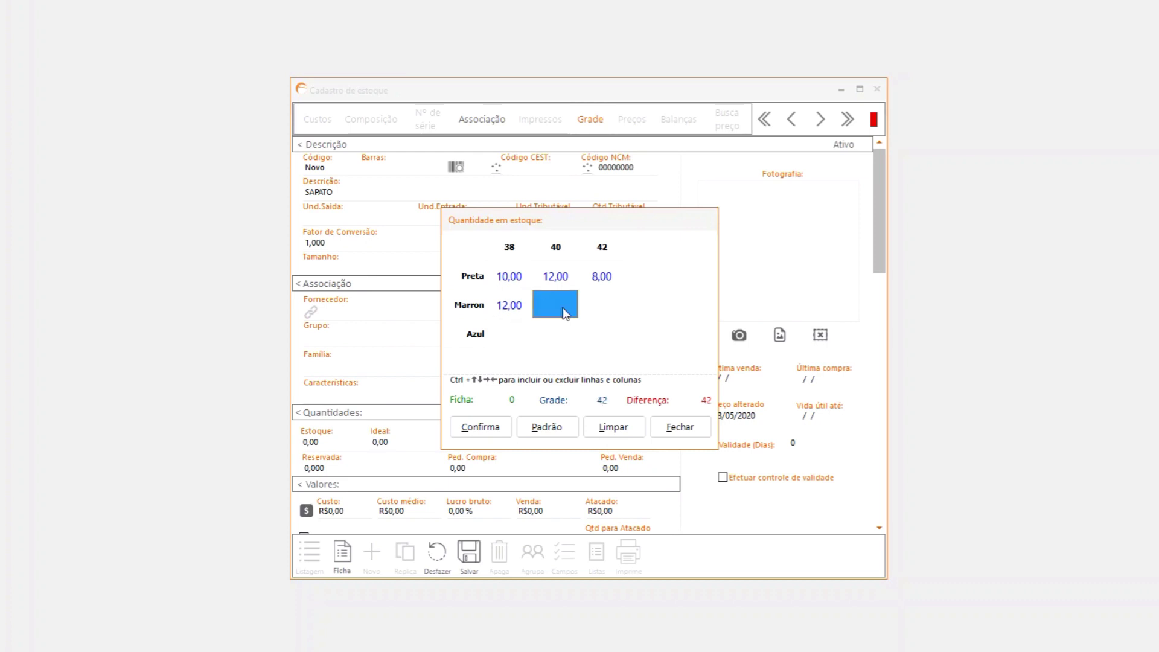
{"action": "type", "text": "10"}
{"action": "key", "text": "Return"}
{"action": "left_click", "coordinate": [595, 304]}
{"action": "type", "text": "9"}
{"action": "key", "text": "Return"}
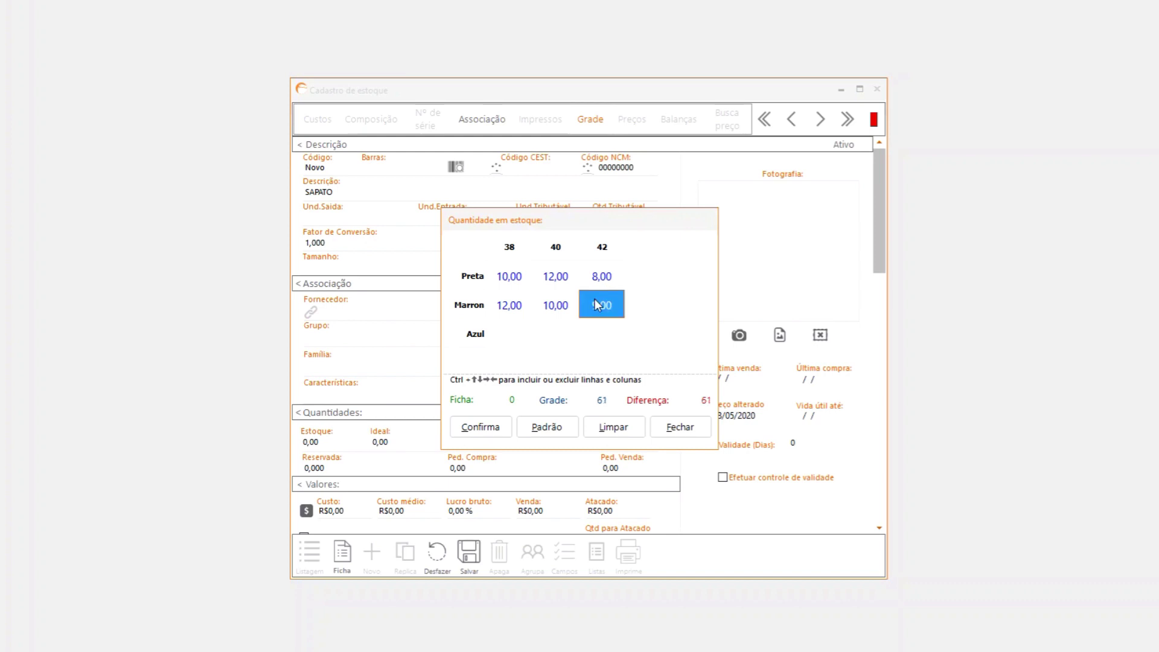
- Enter the Azul stock quantities of 11, 12 and 15 for sizes 38, 40 and 42, and confirm the stock grade
{"action": "left_click", "coordinate": [511, 341]}
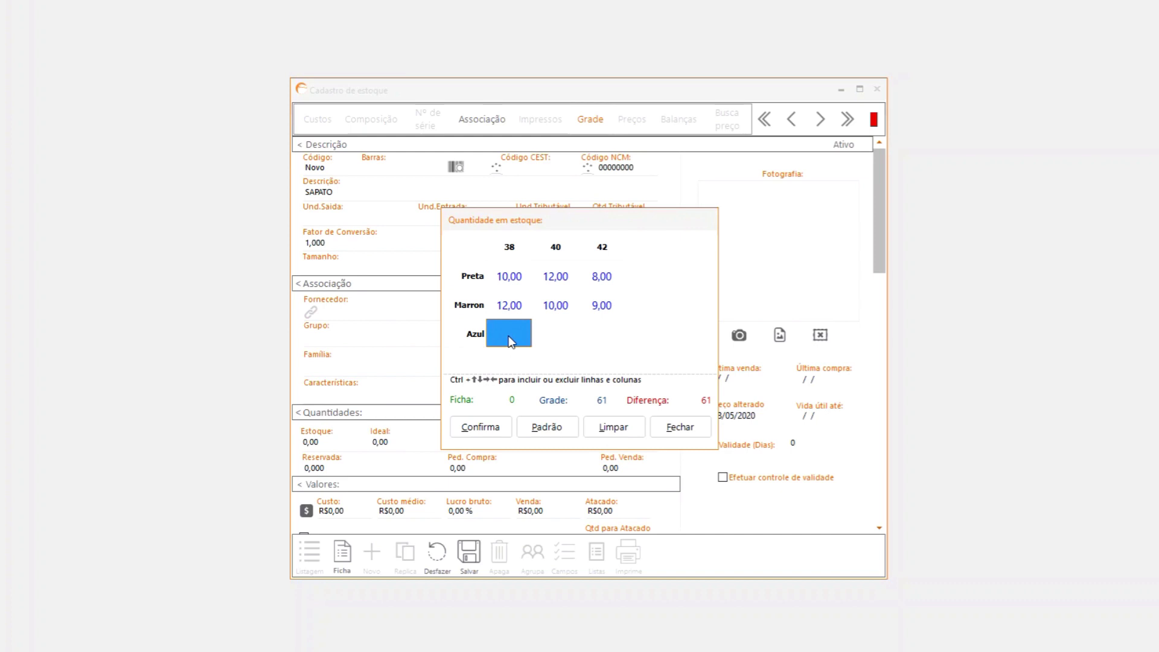
{"action": "type", "text": "11"}
{"action": "left_click", "coordinate": [558, 345]}
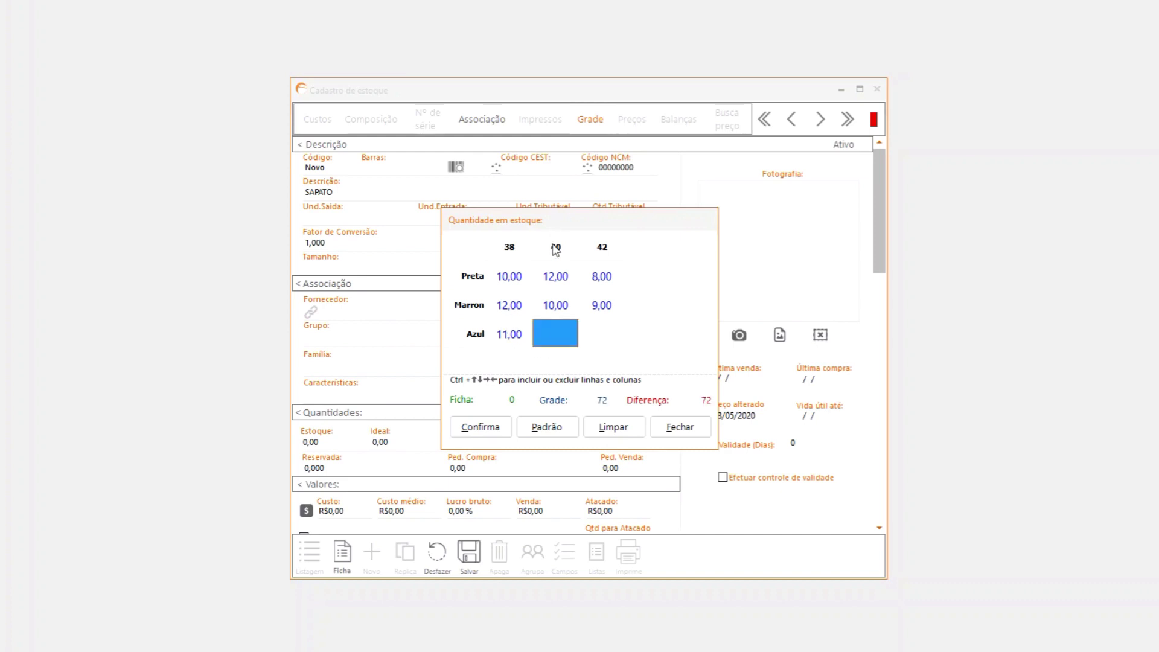
{"action": "left_click", "coordinate": [556, 329]}
{"action": "type", "text": "12"}
{"action": "key", "text": "Return"}
{"action": "left_click", "coordinate": [604, 331]}
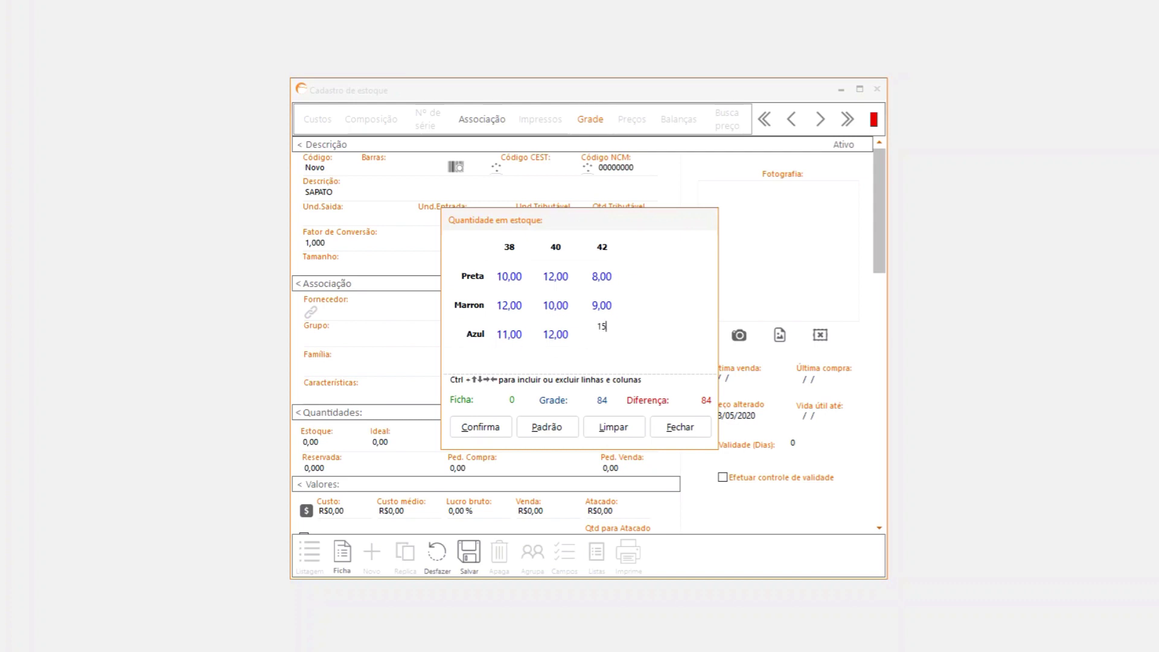
{"action": "type", "text": "15"}
{"action": "key", "text": "Return"}
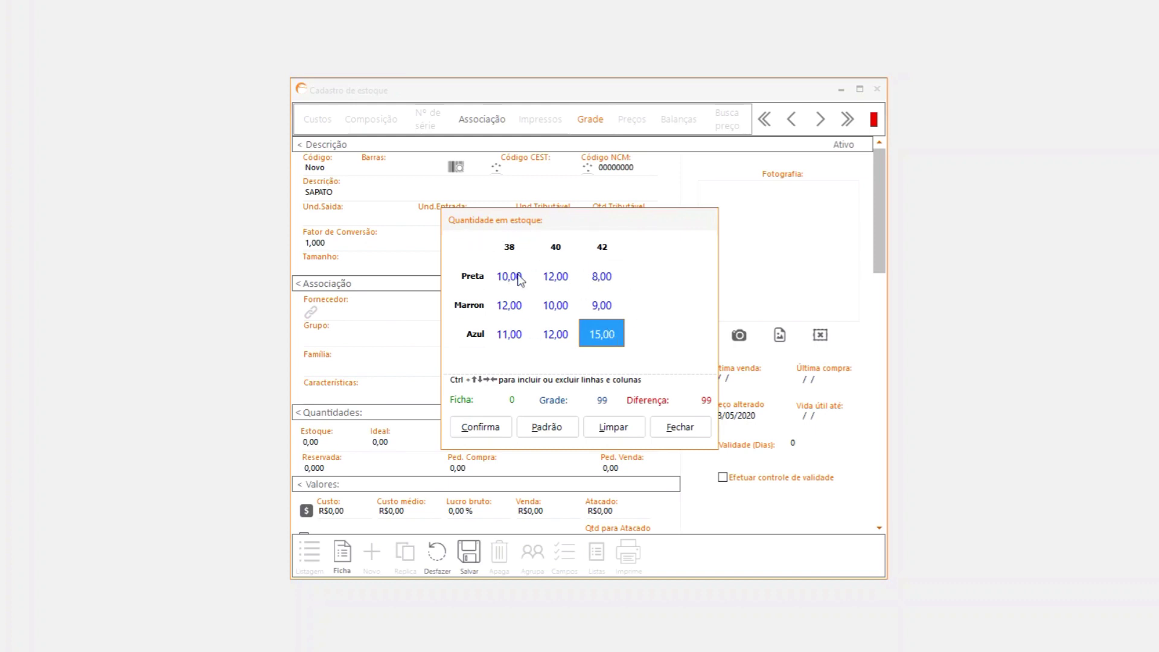
{"action": "left_click", "coordinate": [479, 429]}
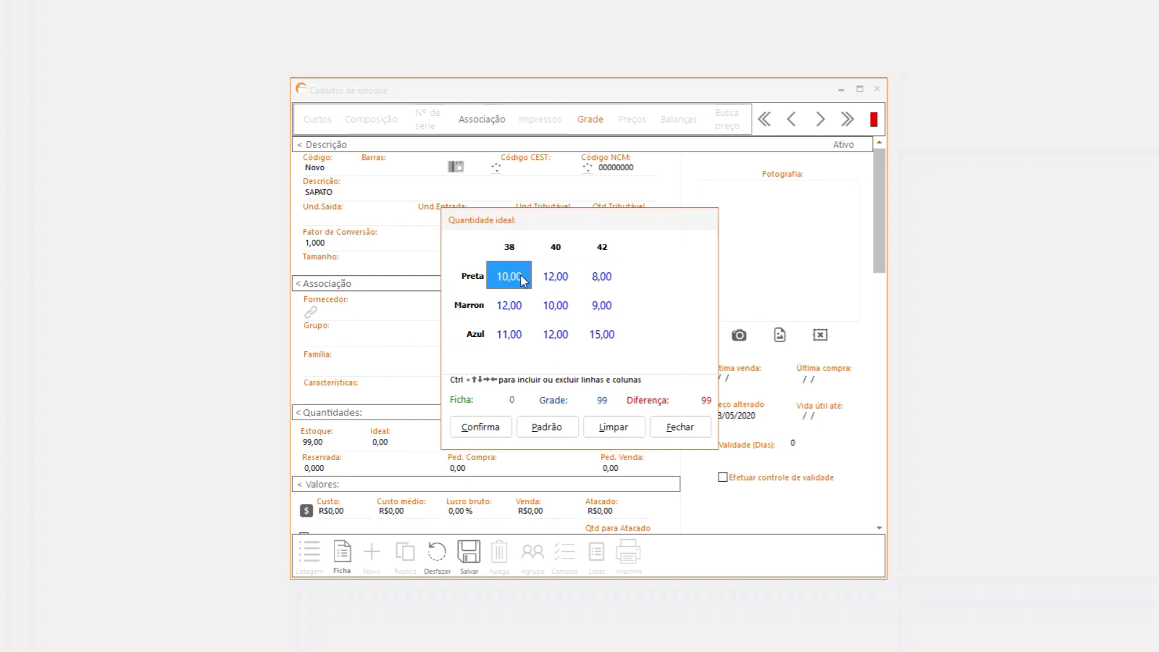
- Set the ideal quantity to 5 for every colour and size combination in the grade
{"action": "type", "text": "5"}
{"action": "key", "text": "Return"}
{"action": "type", "text": "5"}
{"action": "key", "text": "Return"}
{"action": "type", "text": "5"}
{"action": "key", "text": "Return"}
{"action": "type", "text": "5"}
{"action": "key", "text": "Return"}
{"action": "type", "text": "5"}
{"action": "key", "text": "Return"}
{"action": "type", "text": "5"}
{"action": "left_click", "coordinate": [605, 338]}
{"action": "type", "text": "5"}
{"action": "left_click", "coordinate": [556, 335]}
{"action": "type", "text": "5"}
{"action": "left_click", "coordinate": [522, 336]}
{"action": "type", "text": "5"}
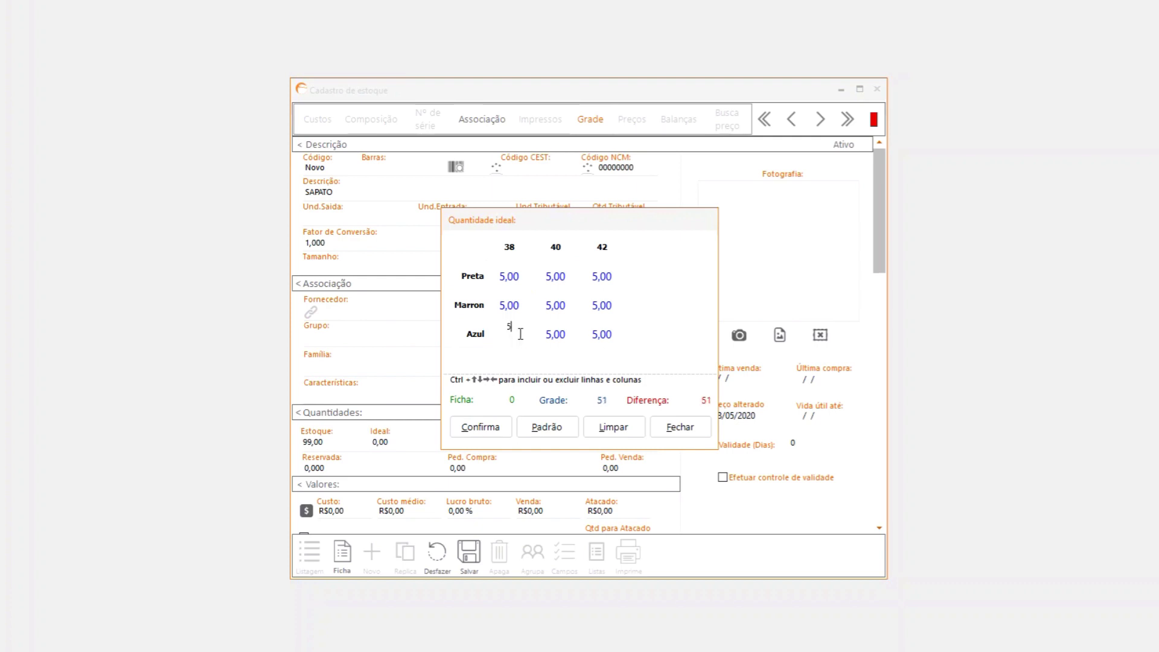
{"action": "left_click", "coordinate": [527, 336]}
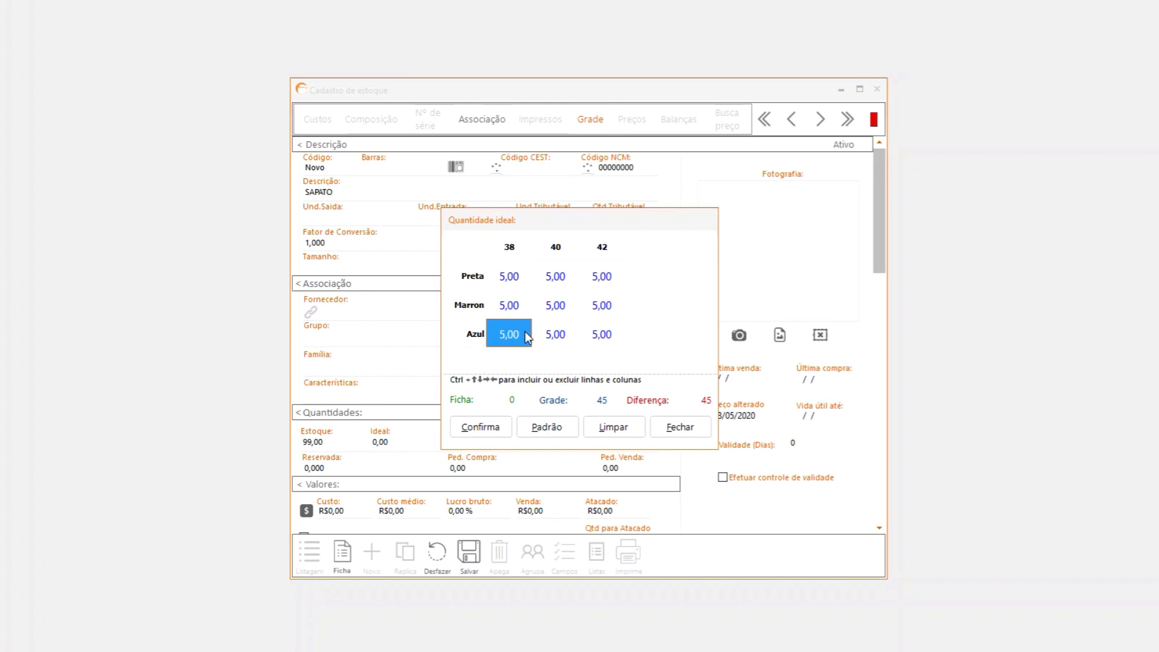
- Set the Preta ideal quantities to 6 for size 42 and 8 for size 38, and confirm the ideal quantity grade
{"action": "left_click", "coordinate": [601, 285]}
{"action": "type", "text": "6"}
{"action": "left_click", "coordinate": [517, 282]}
{"action": "type", "text": "8"}
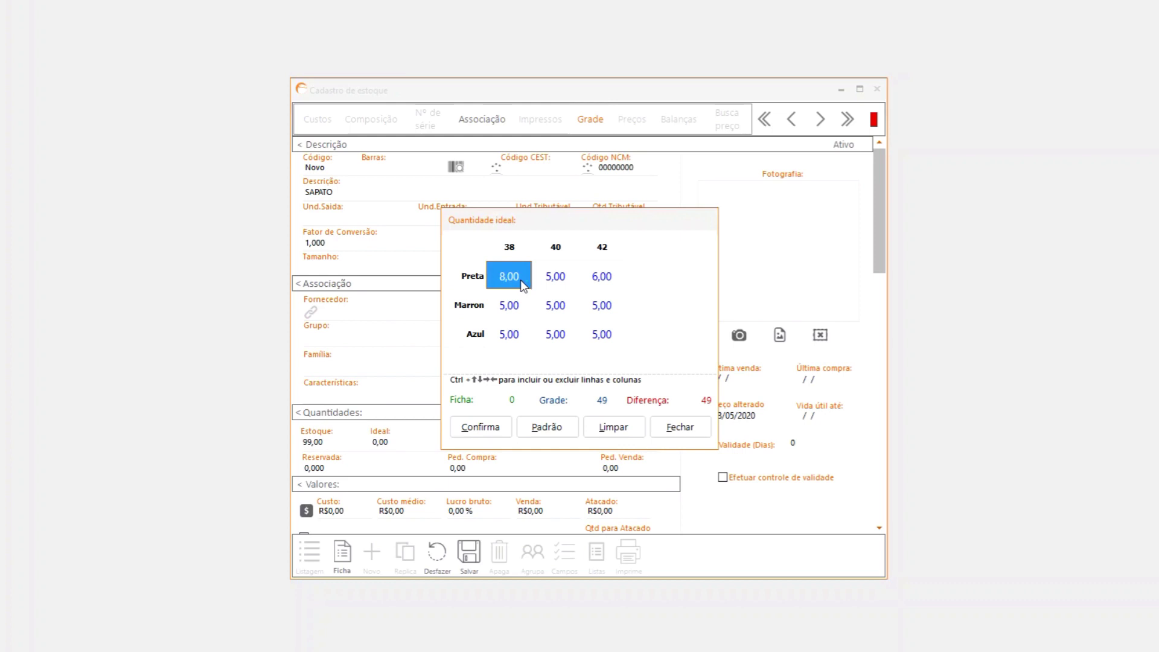
{"action": "left_click", "coordinate": [480, 427]}
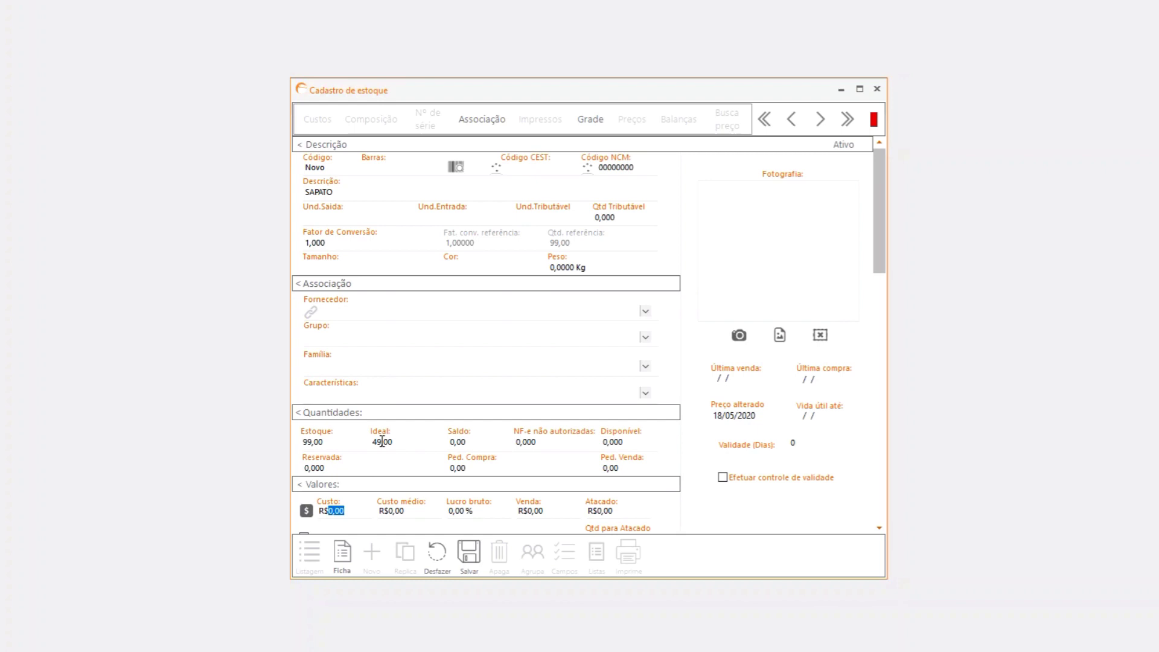
- Save the SAPATO product record and close the stock registration
{"action": "left_click", "coordinate": [470, 556]}
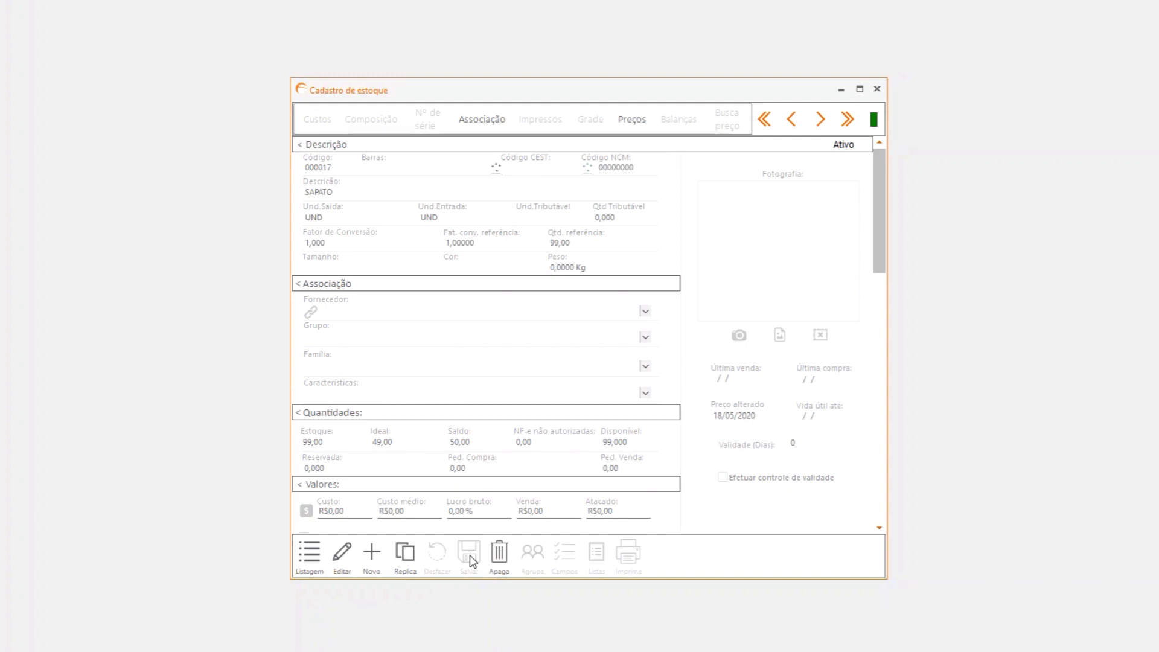
{"action": "left_click", "coordinate": [876, 90]}
- Create a new sales invoice (Nota de Venda) with GDOOR Sistemas LTDA as the client
{"action": "left_click", "coordinate": [356, 375]}
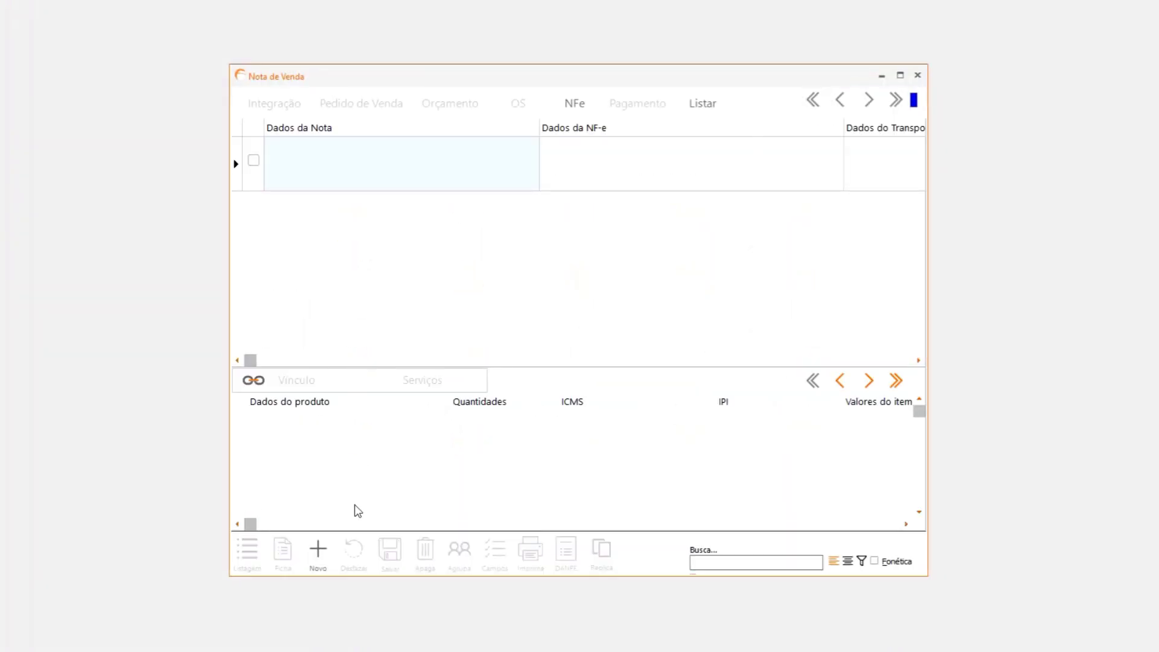
{"action": "left_click", "coordinate": [318, 549]}
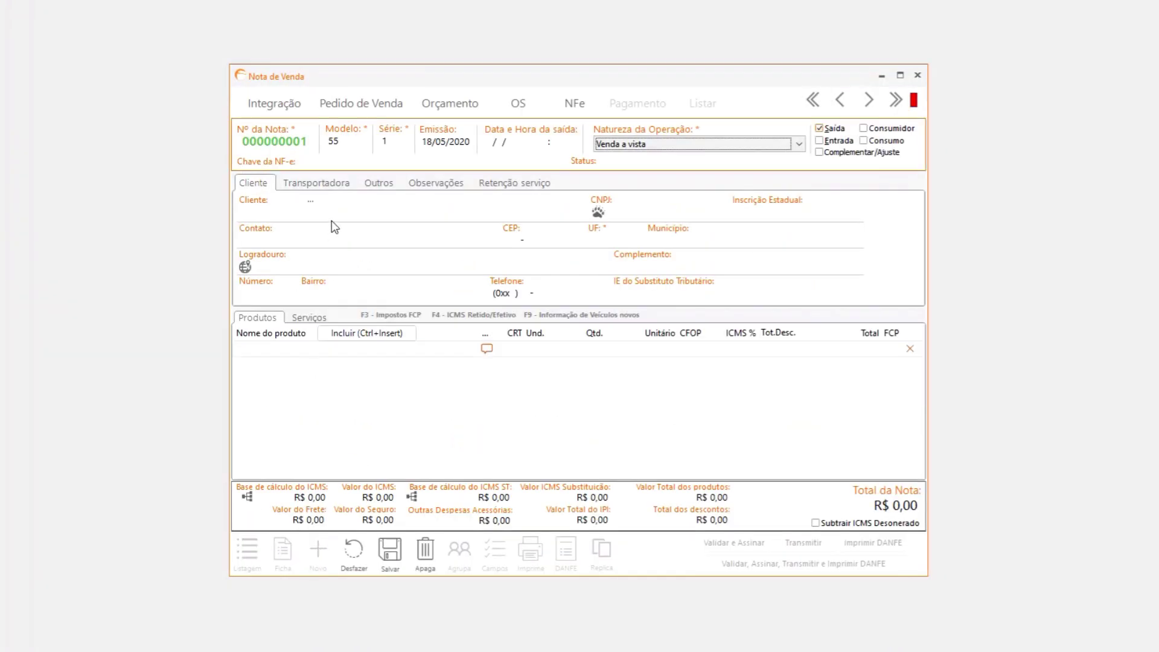
{"action": "left_click", "coordinate": [340, 209]}
{"action": "type", "text": "gdoo"}
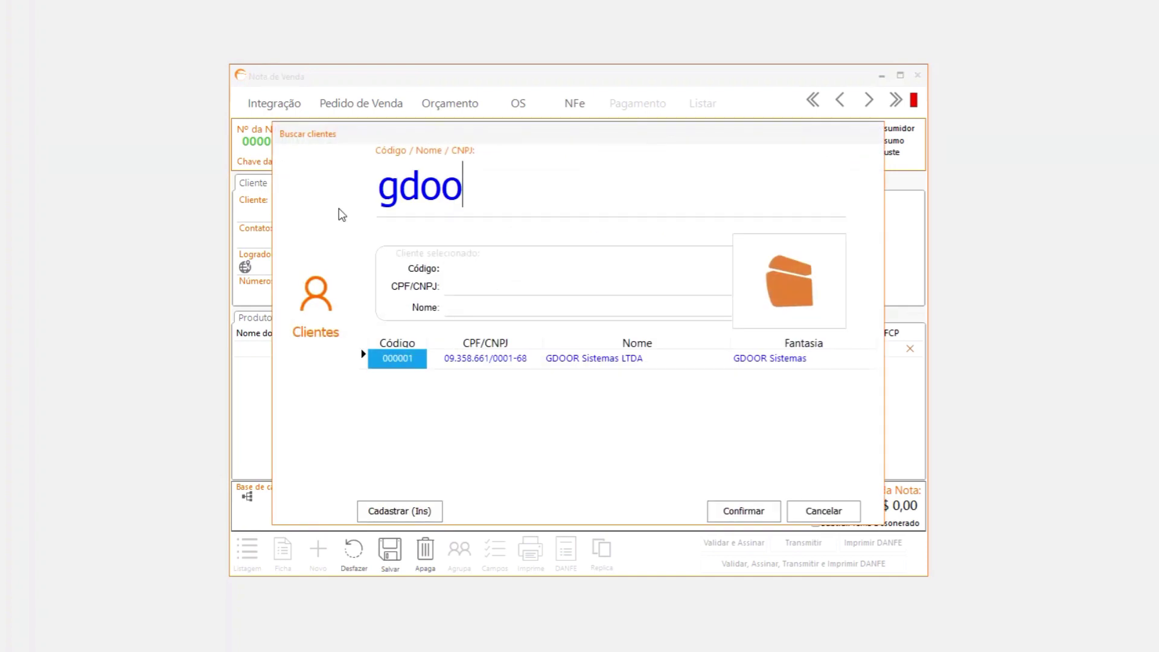
{"action": "key", "text": "Return"}
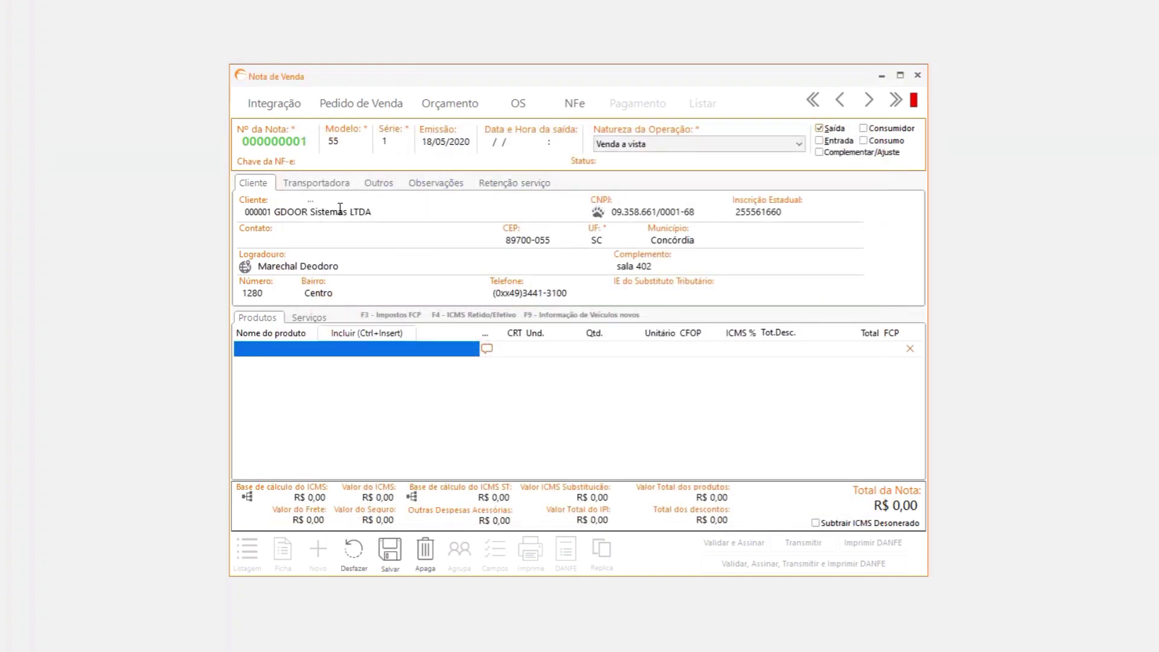
- Add the SAPATO product to the invoice with a quantity of 1 for Preta size 38, and confirm the quantity grade
{"action": "type", "text": "SAPATO"}
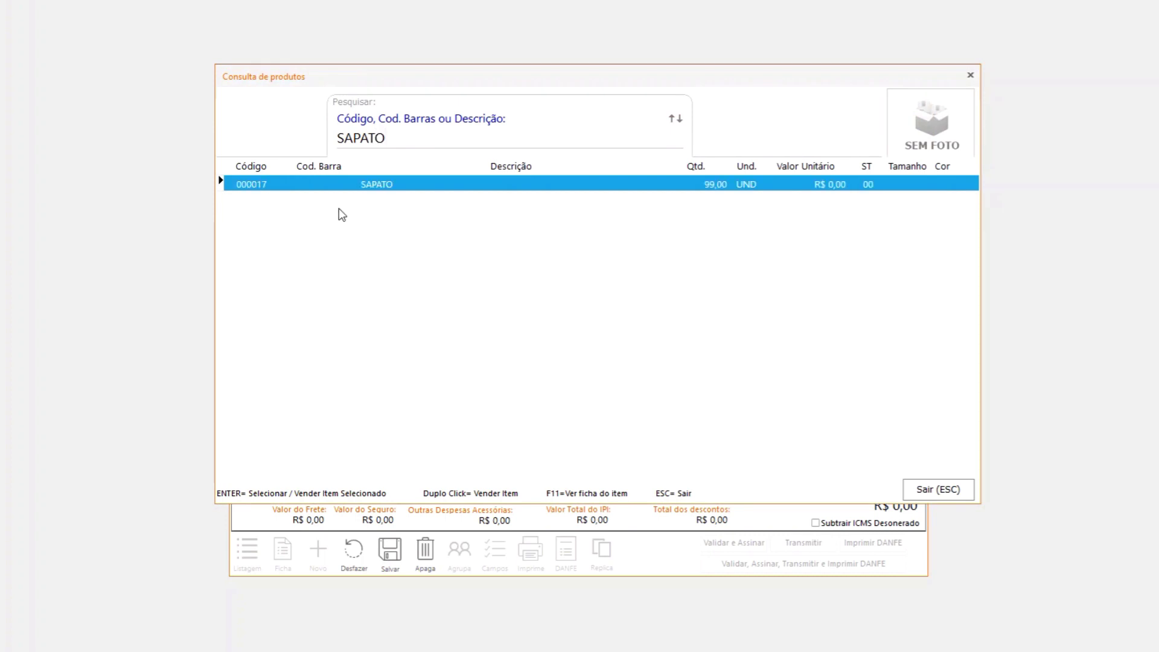
{"action": "key", "text": "Return"}
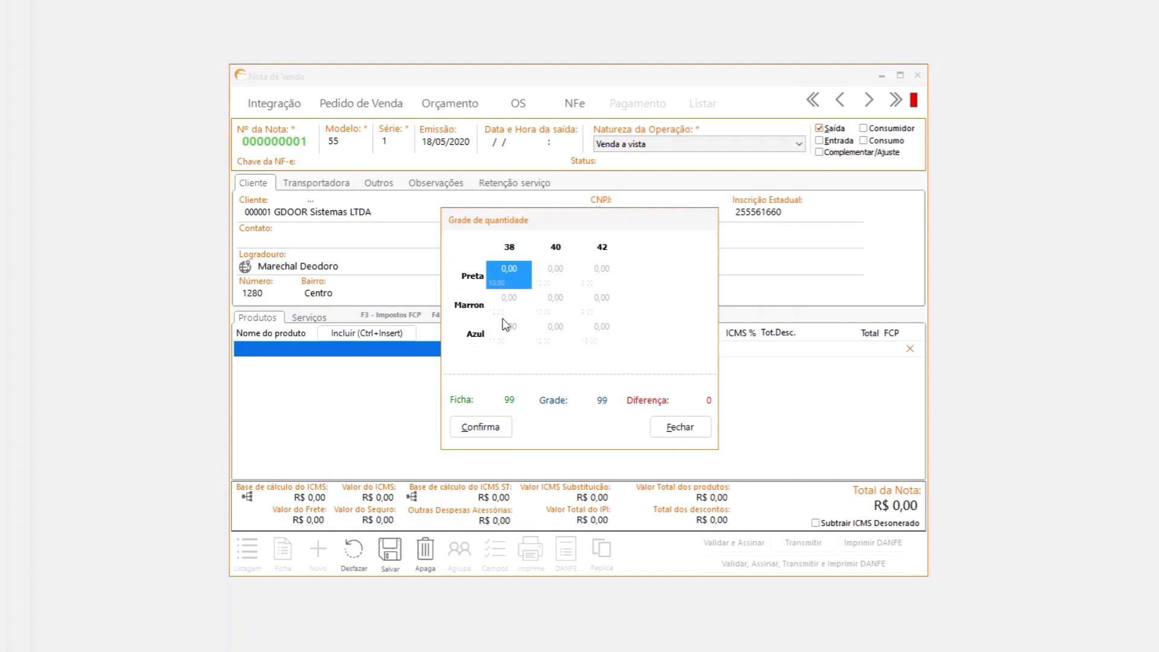
{"action": "left_click", "coordinate": [513, 273]}
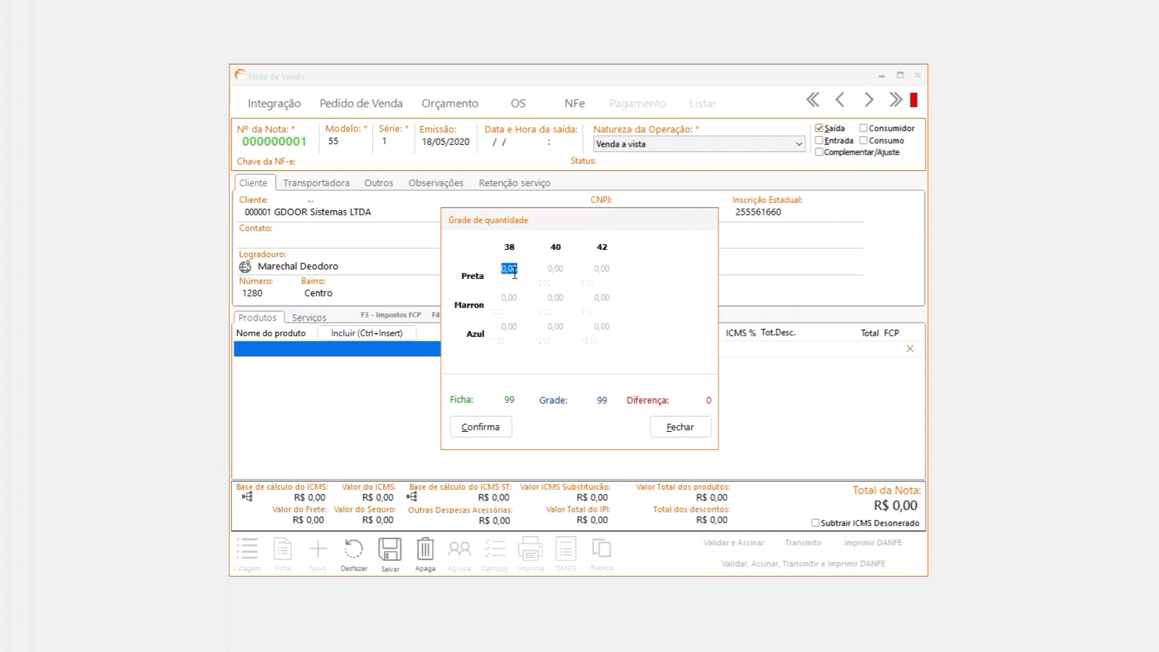
{"action": "type", "text": "1"}
{"action": "key", "text": "Return"}
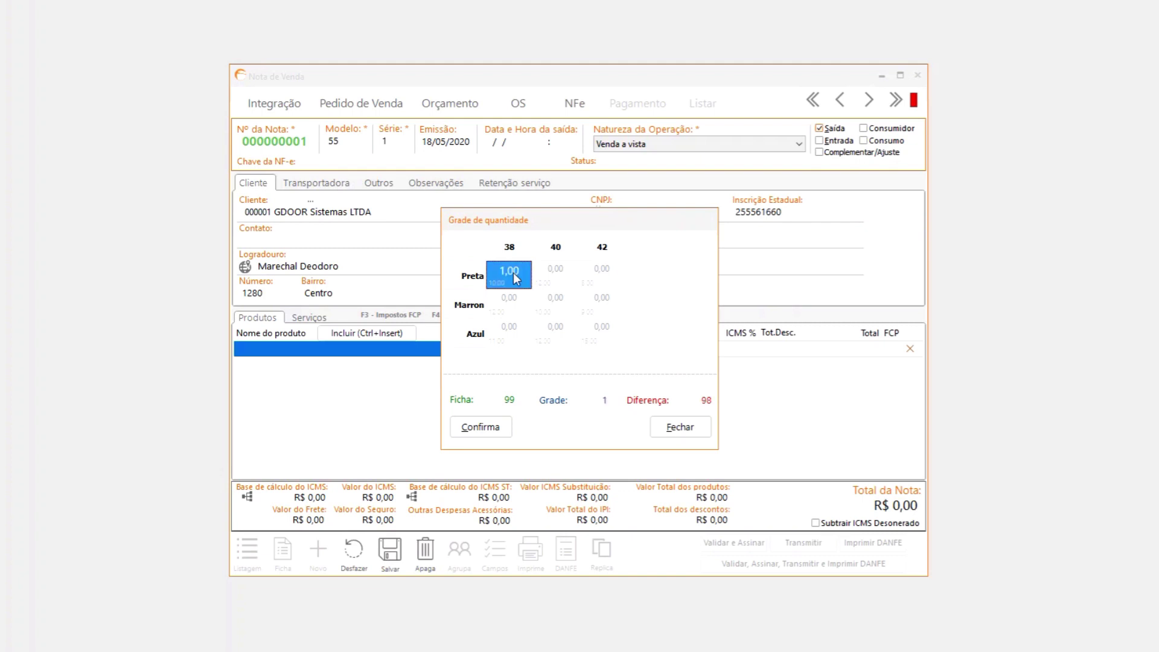
{"action": "left_click", "coordinate": [481, 428]}
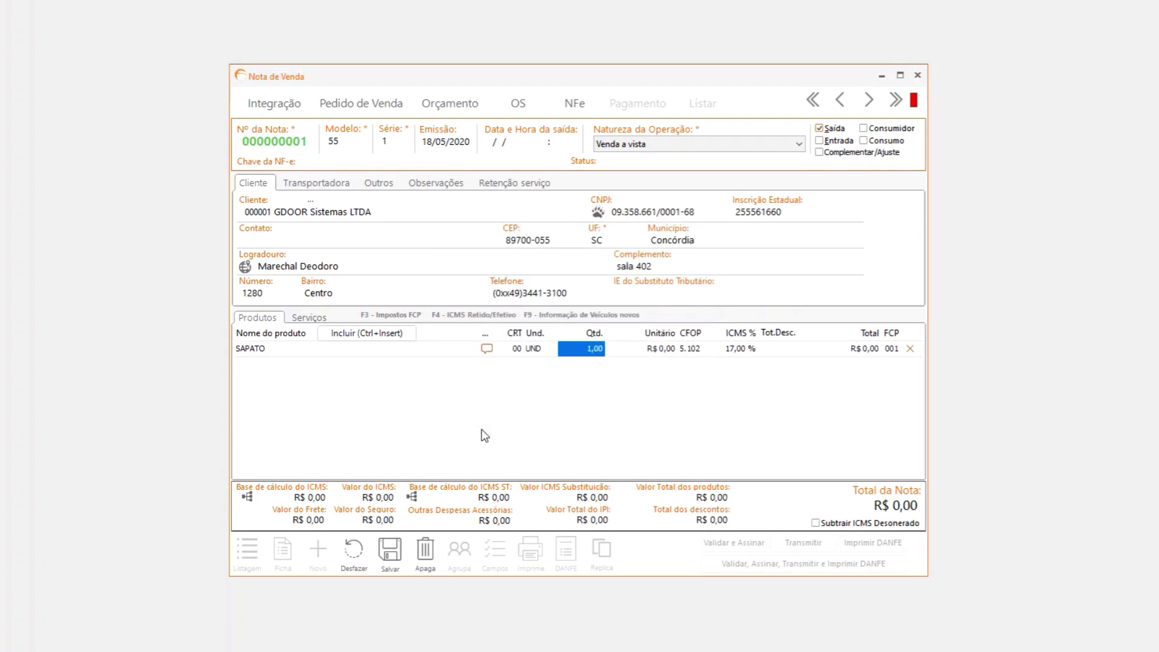
- Set the SAPATO item's unit price to R$ 100,00 and save the sales invoice
{"action": "left_click", "coordinate": [667, 355]}
{"action": "type", "text": "100"}
{"action": "key", "text": "Return"}
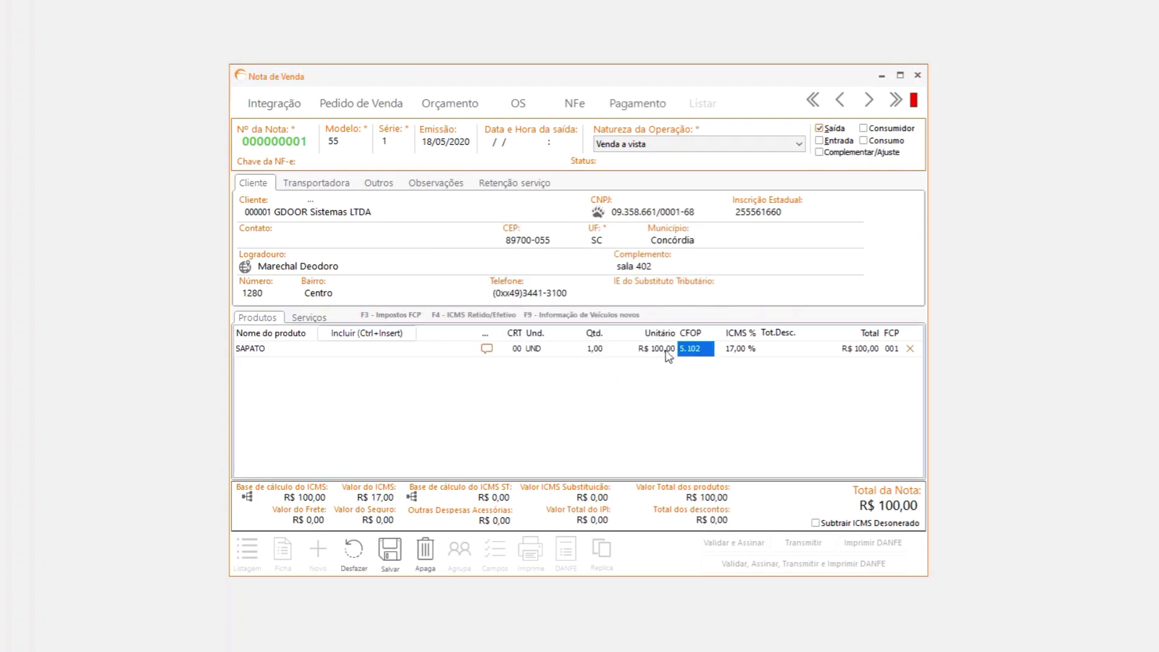
{"action": "left_click", "coordinate": [391, 553]}
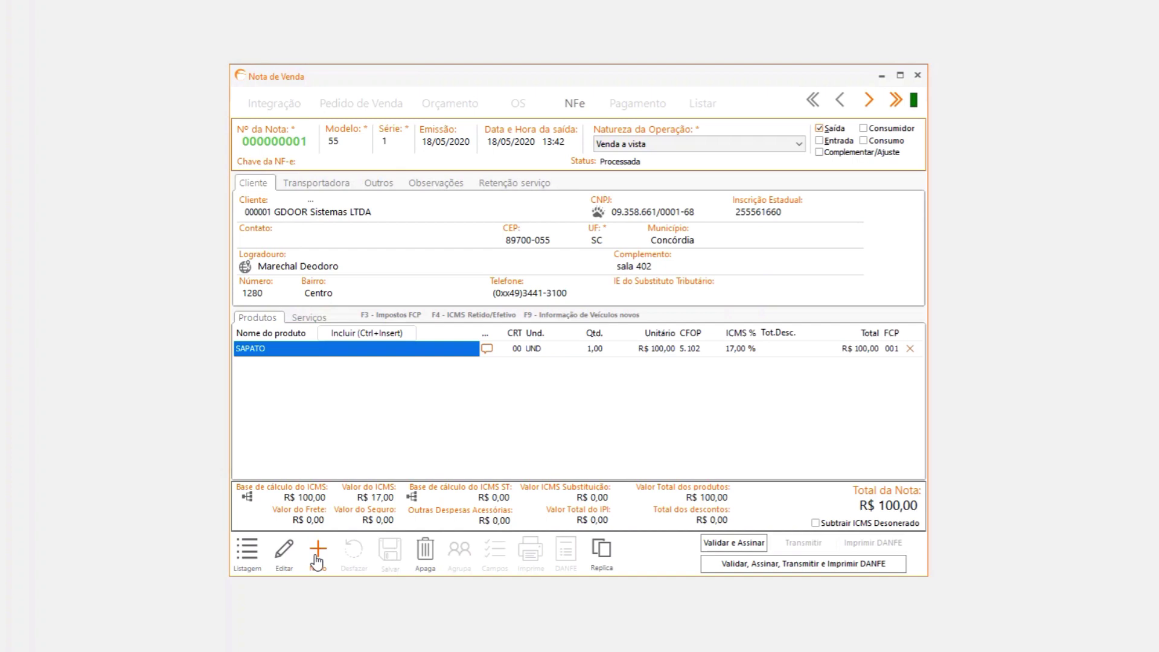
- Create another sales invoice with GDOOR Sistemas LTDA as the client
{"action": "left_click", "coordinate": [317, 546]}
{"action": "left_click", "coordinate": [375, 213]}
{"action": "type", "text": "gdoor"}
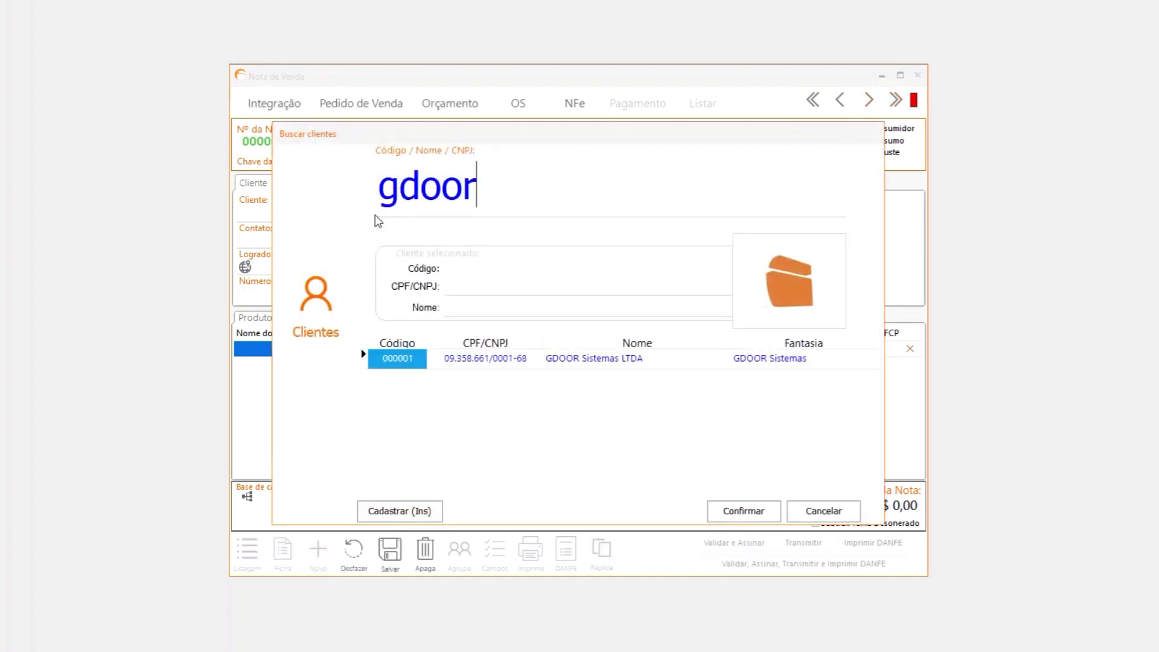
{"action": "key", "text": "Return"}
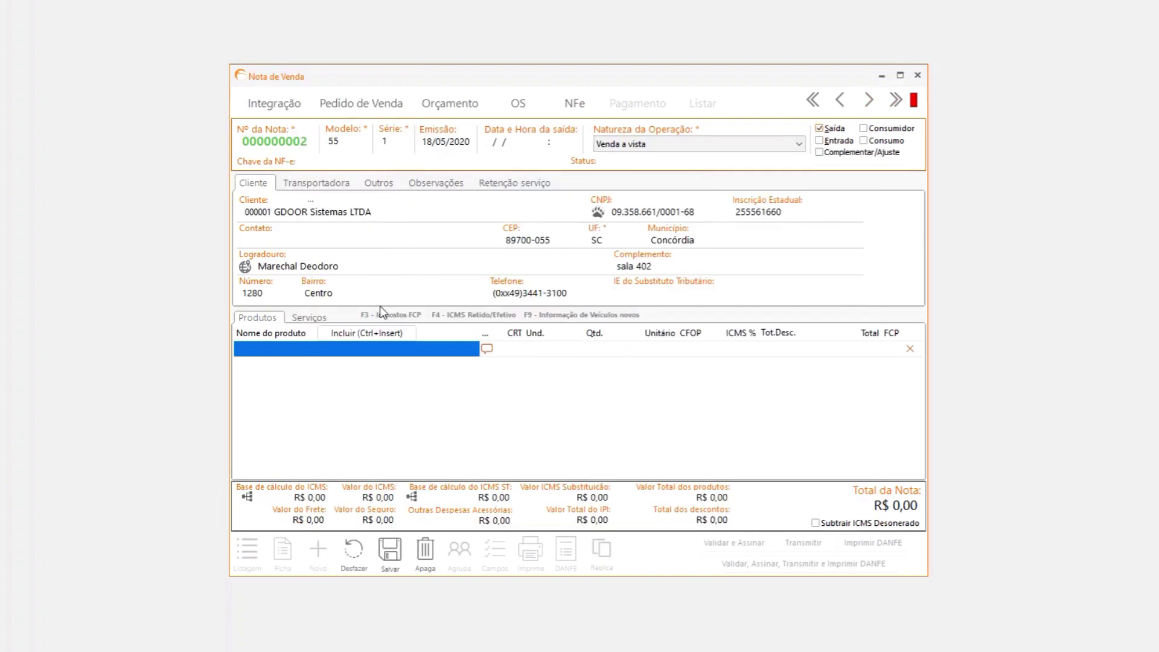
- Add SAPATO to the second invoice with a quantity of 1 each for Marron and Azul size 38, and confirm the quantity grade
{"action": "left_click", "coordinate": [367, 333]}
{"action": "type", "text": "SAPATO"}
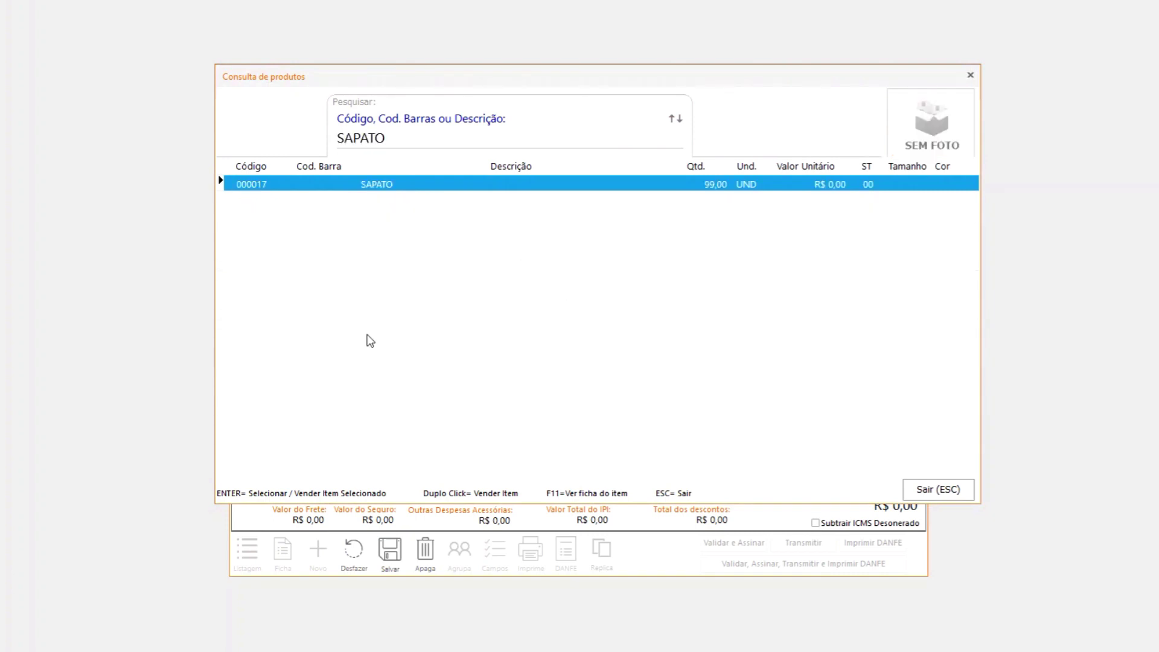
{"action": "key", "text": "Return"}
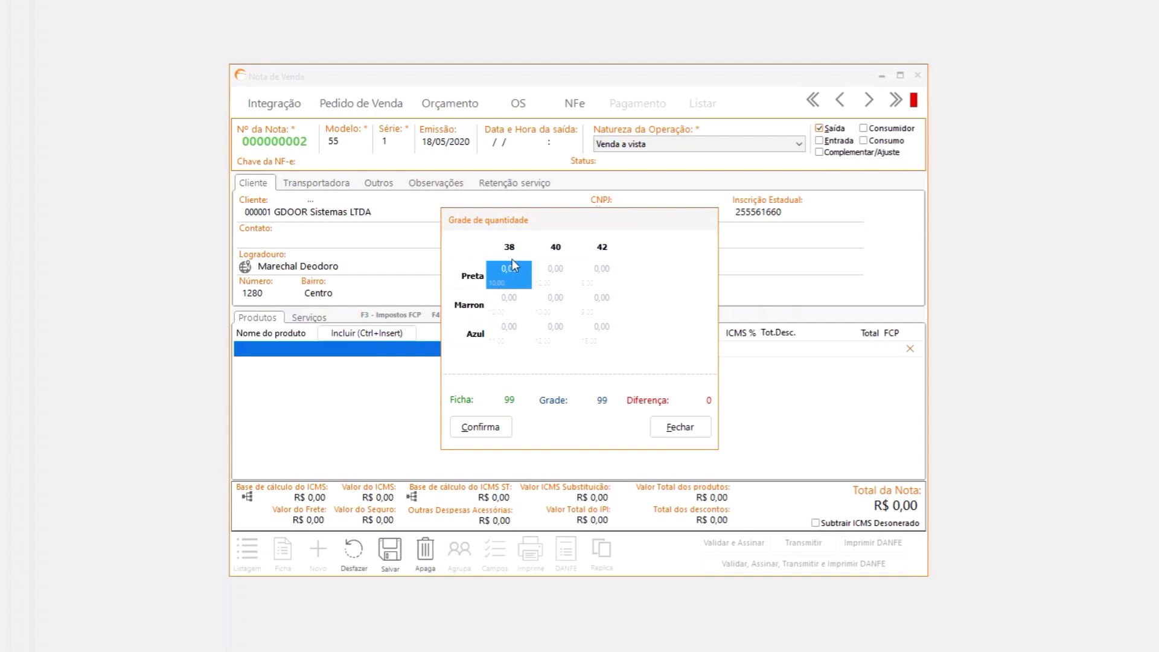
{"action": "left_click", "coordinate": [501, 311]}
{"action": "type", "text": "1"}
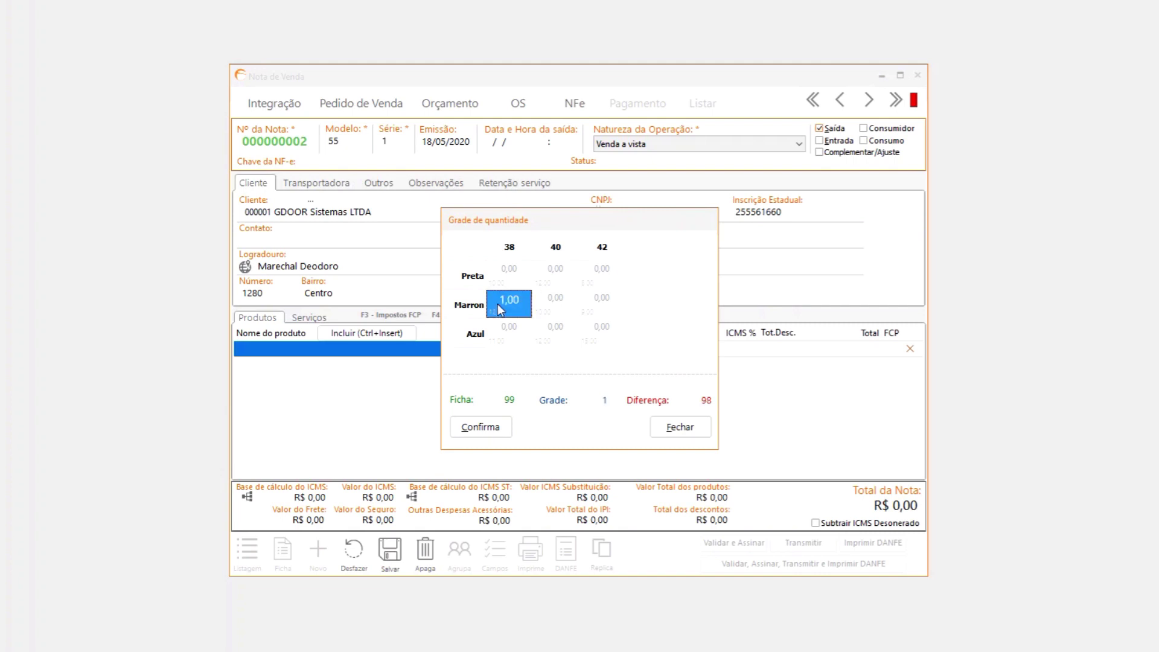
{"action": "left_click", "coordinate": [508, 344]}
{"action": "type", "text": "1"}
{"action": "key", "text": "Return"}
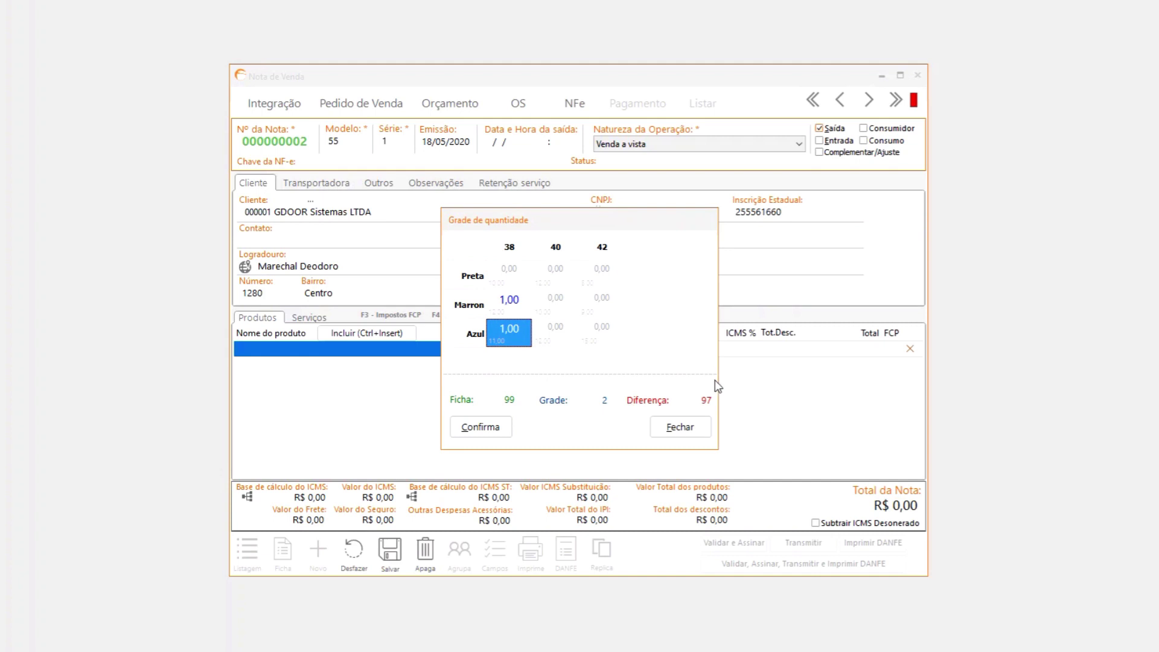
{"action": "left_click", "coordinate": [481, 429]}
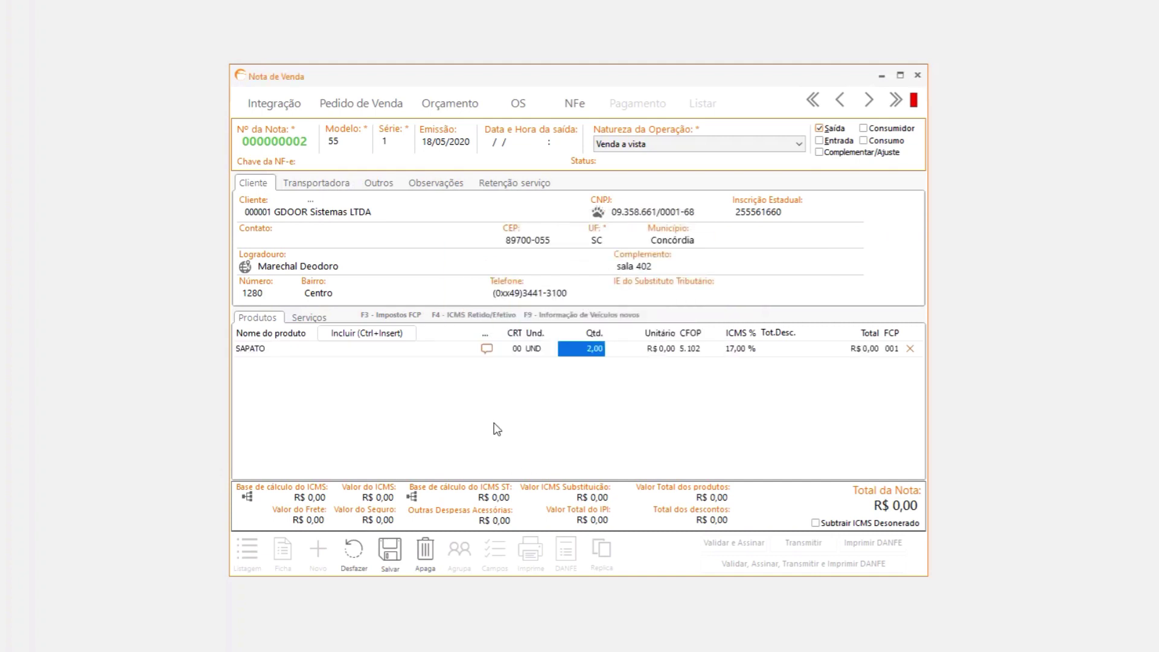
- Set the SAPATO item's unit price to R$ 200,00 and save the second sales invoice
{"action": "left_click", "coordinate": [666, 352]}
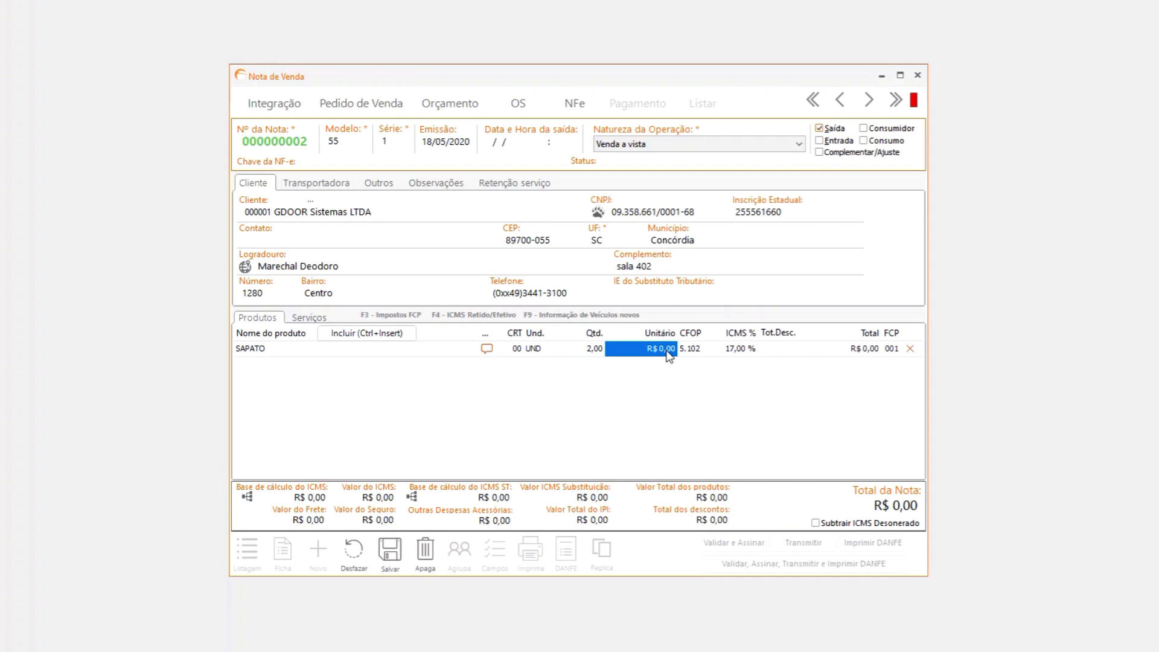
{"action": "type", "text": "200"}
{"action": "key", "text": "Return"}
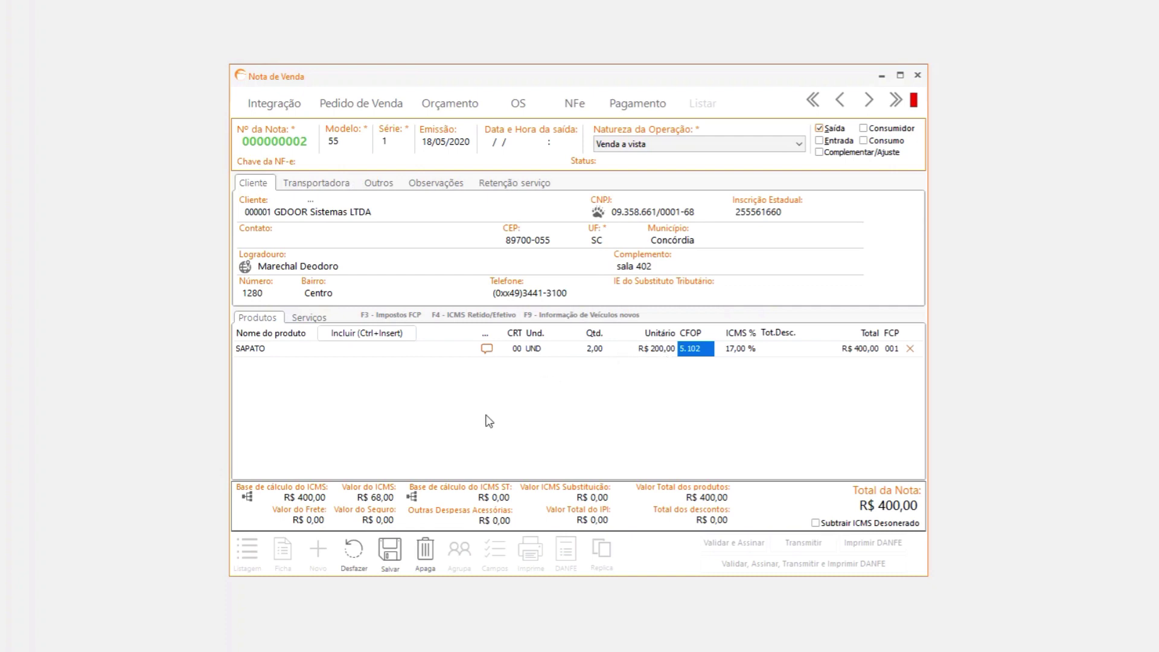
{"action": "left_click", "coordinate": [390, 551]}
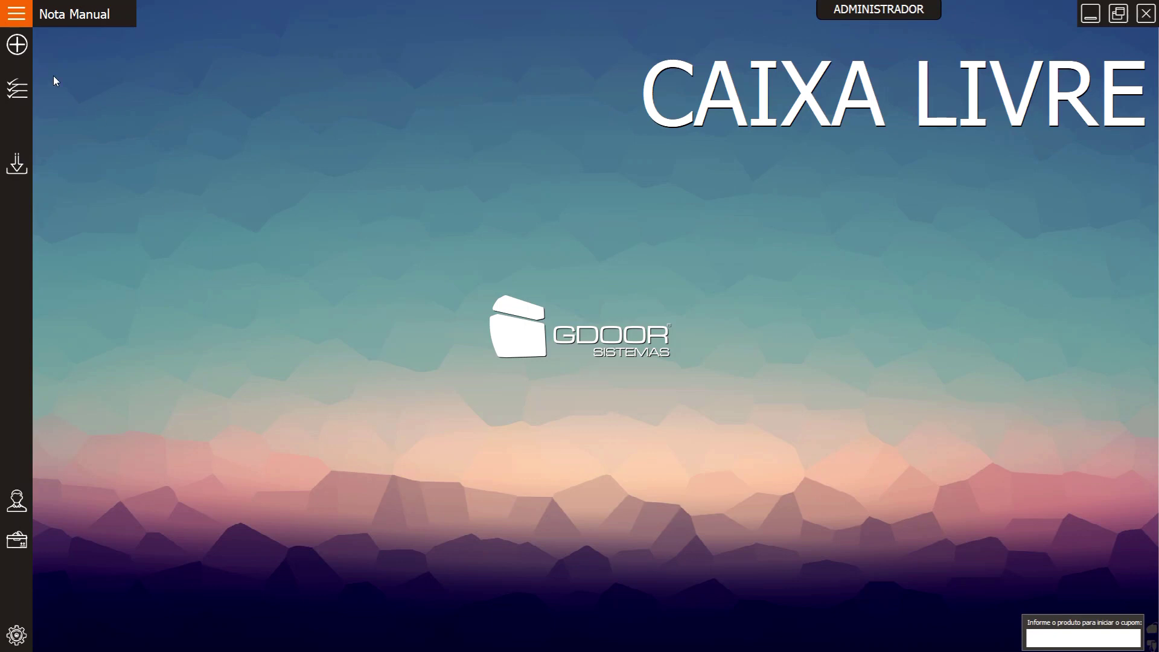
- Switch to the point-of-sale checkout, start a Nota Manual sale and select the SAPATO product
{"action": "left_click", "coordinate": [16, 44]}
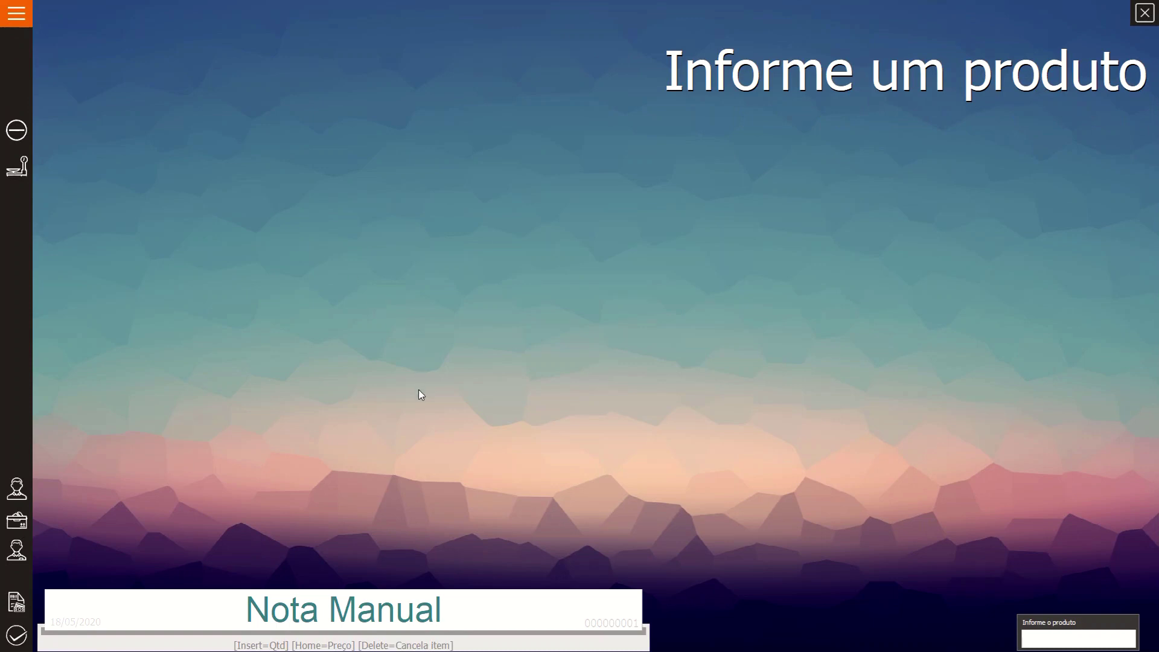
{"action": "type", "text": "spa"}
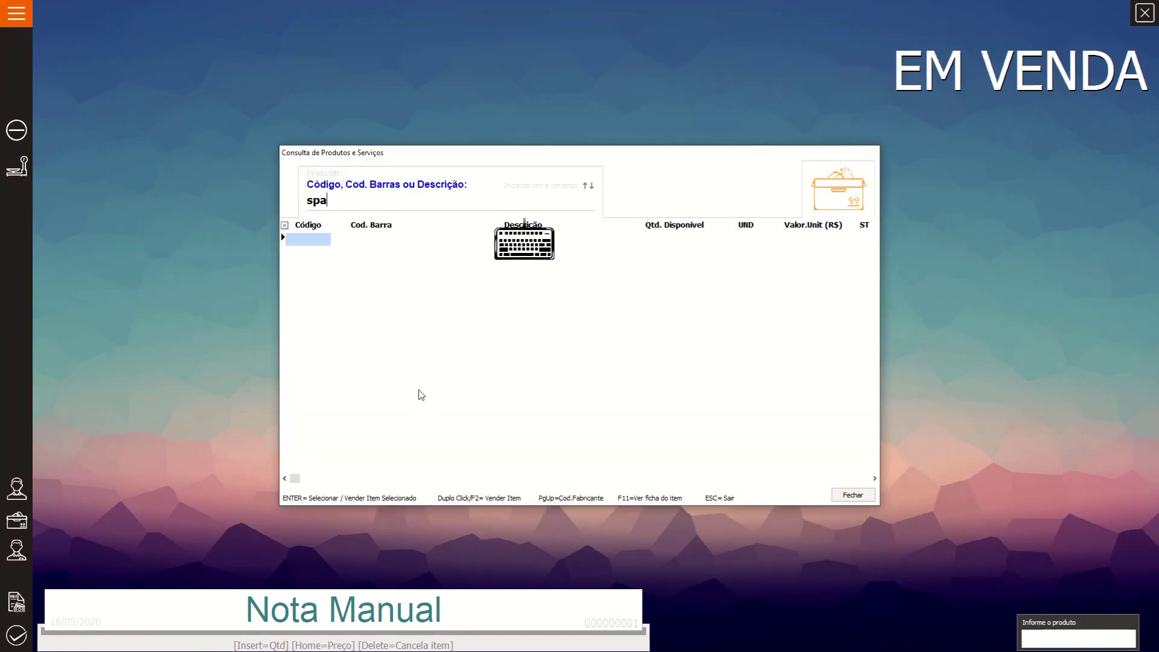
{"action": "key", "text": "BackSpace"}
{"action": "key", "text": "BackSpace"}
{"action": "type", "text": "apato"}
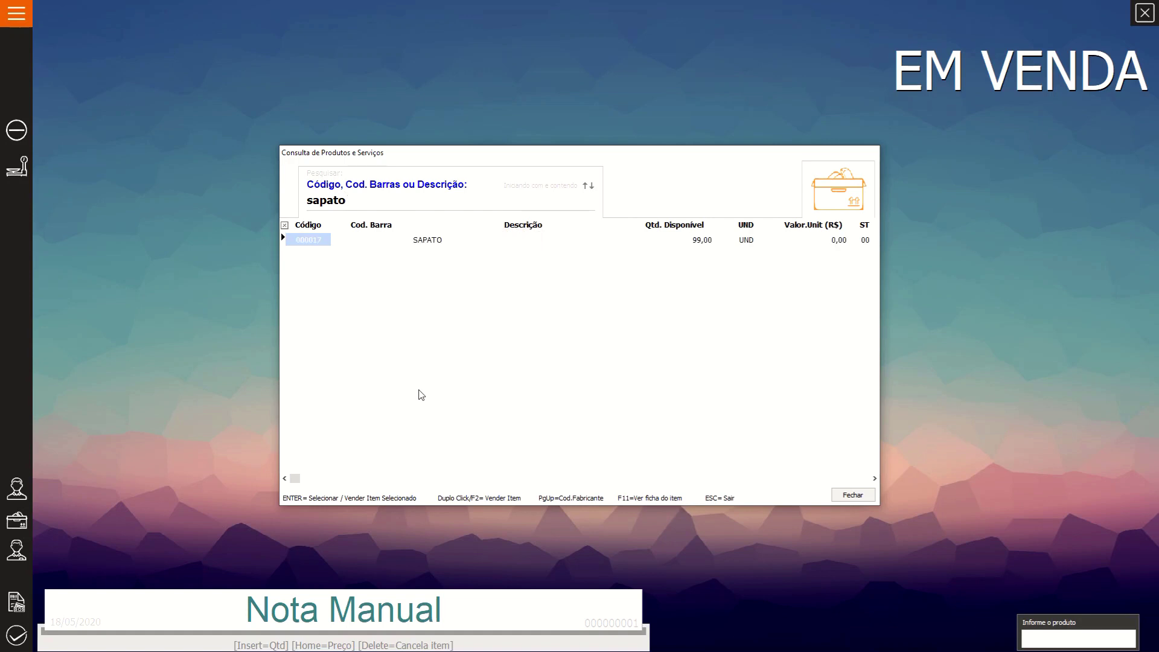
{"action": "key", "text": "Return"}
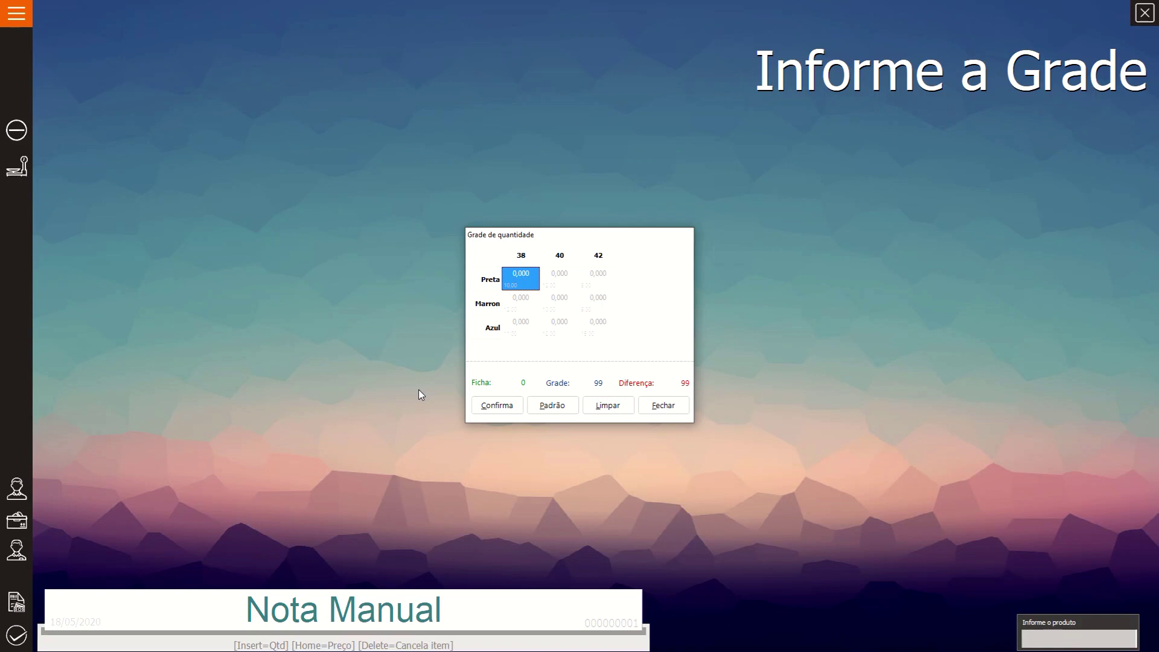
- Sell 1 SAPATO in Preta size 40 at a unit price of R$ 100,00
{"action": "left_click", "coordinate": [566, 284]}
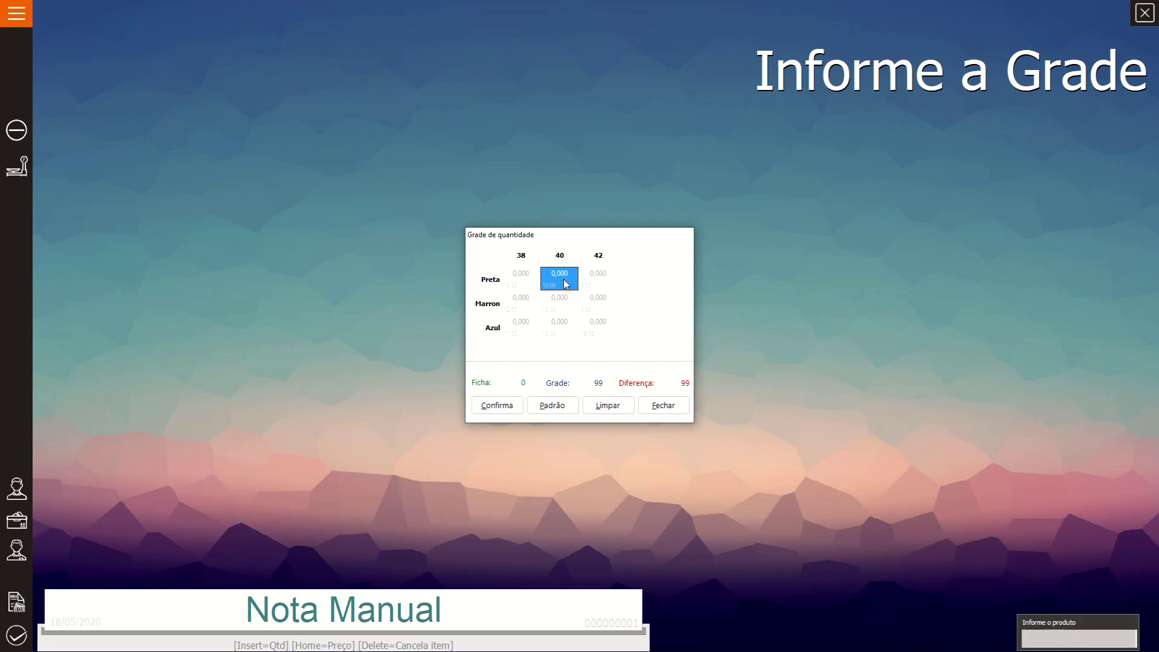
{"action": "type", "text": "1"}
{"action": "left_click", "coordinate": [502, 405]}
{"action": "left_click", "coordinate": [670, 306]}
{"action": "type", "text": "100"}
{"action": "key", "text": "Return"}
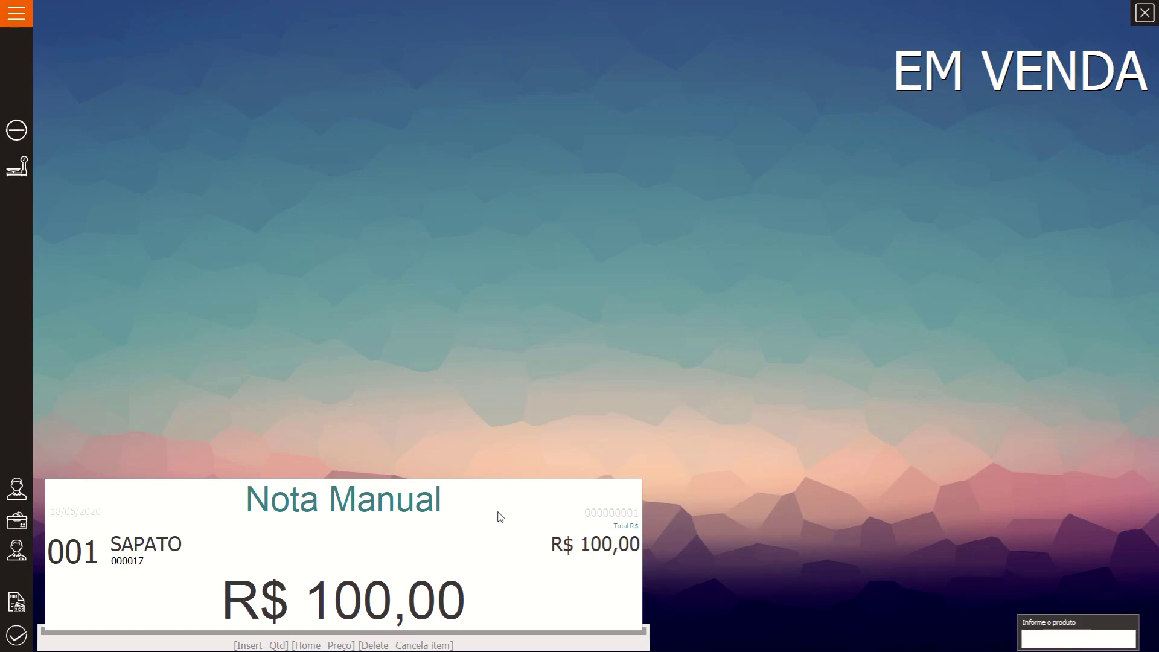
- Finalize the Nota Manual sale with a payment of R$ 100,00
{"action": "key", "text": "End"}
{"action": "type", "text": "100"}
{"action": "key", "text": "Return"}
{"action": "key", "text": "Return"}
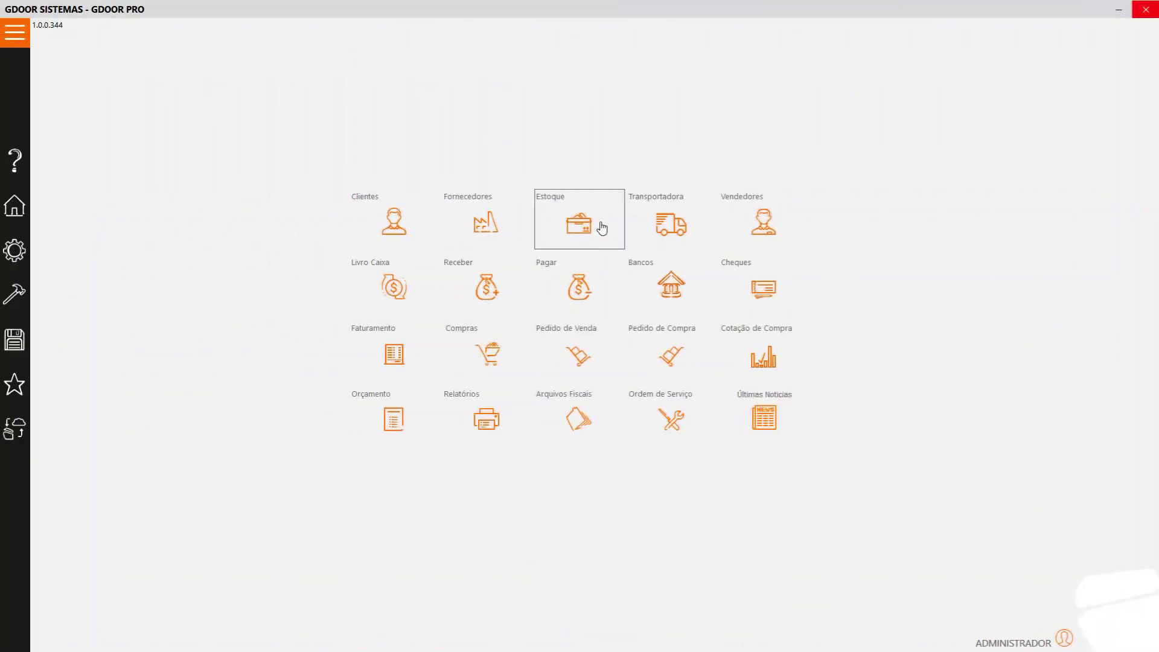
- Back in GDOOR PRO, edit the SAPATO stock record, set its stock and ideal quantity grades as the default grade, and save the record
{"action": "left_click", "coordinate": [602, 227]}
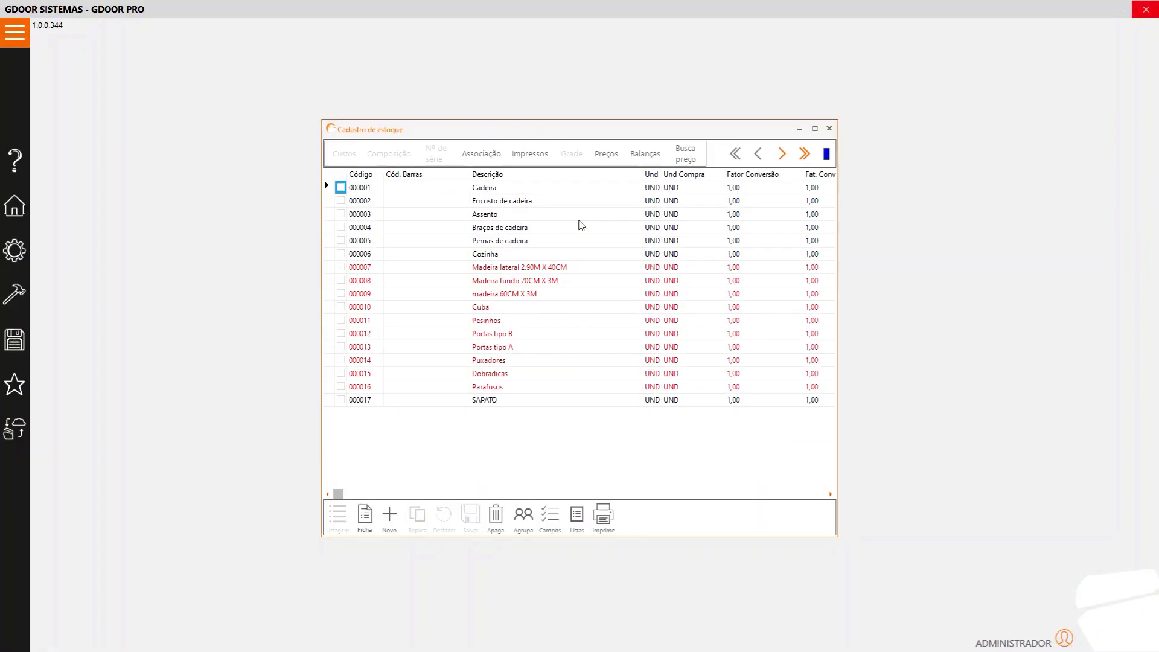
{"action": "double_click", "coordinate": [504, 403]}
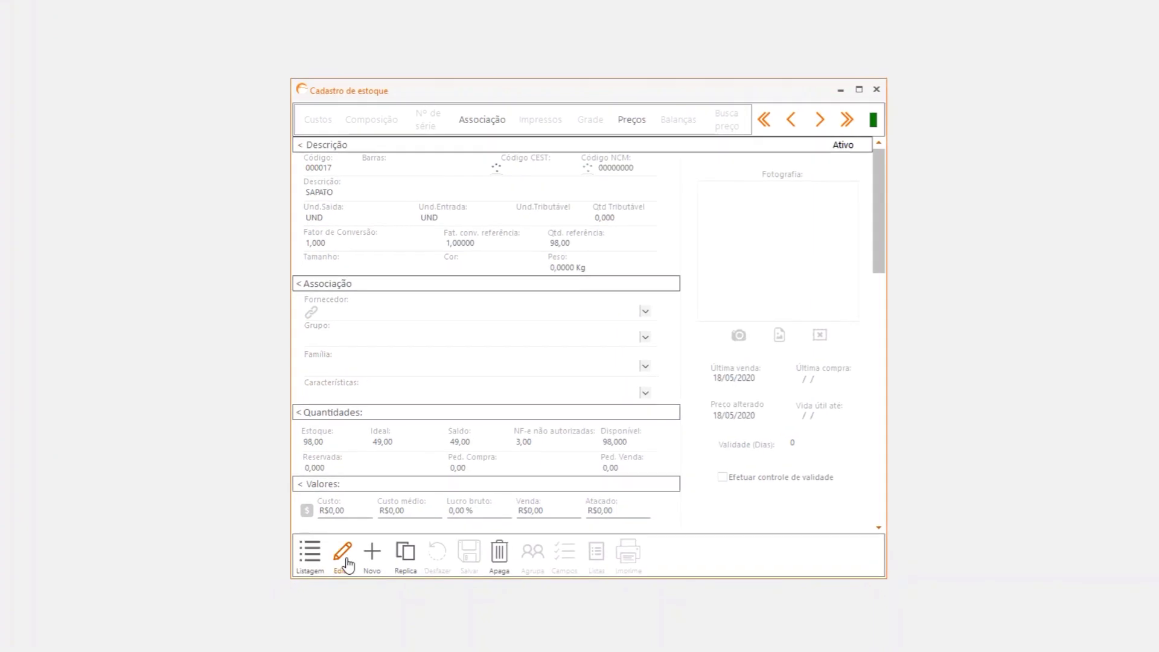
{"action": "left_click", "coordinate": [343, 555]}
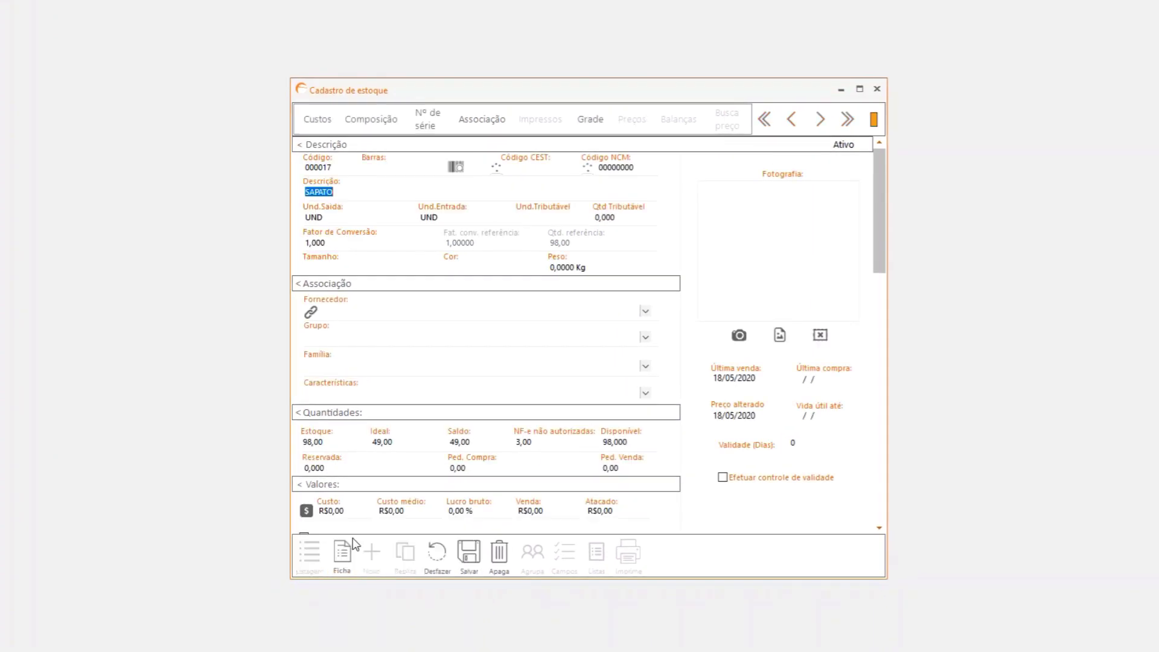
{"action": "double_click", "coordinate": [332, 440]}
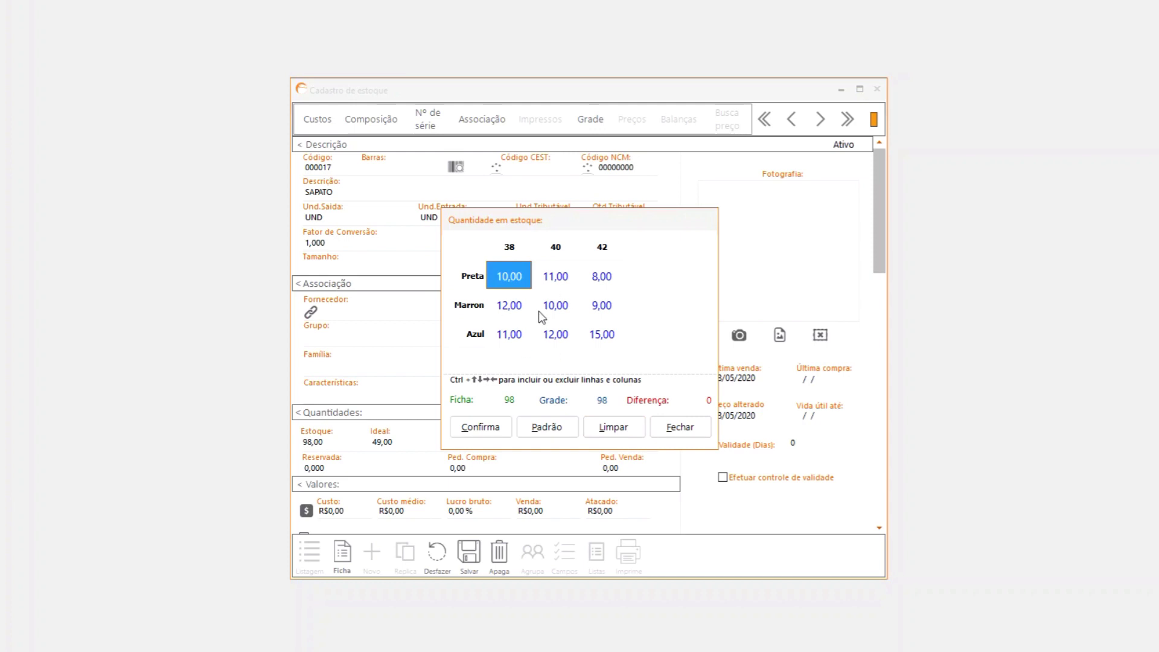
{"action": "left_click", "coordinate": [547, 427]}
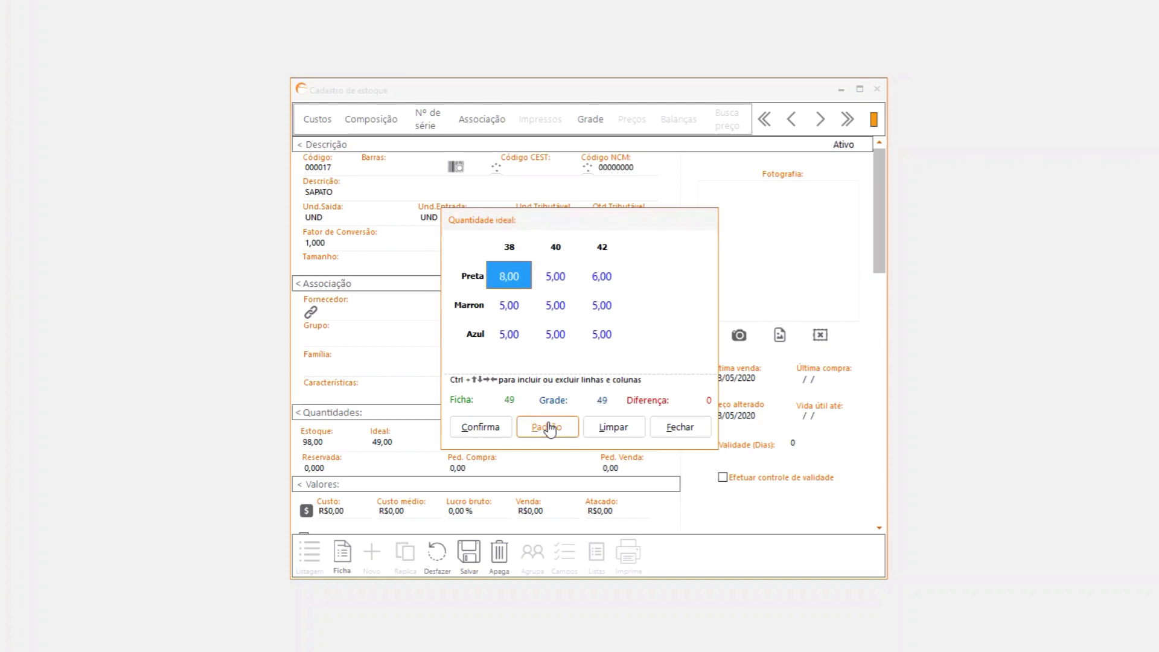
{"action": "left_click", "coordinate": [548, 426]}
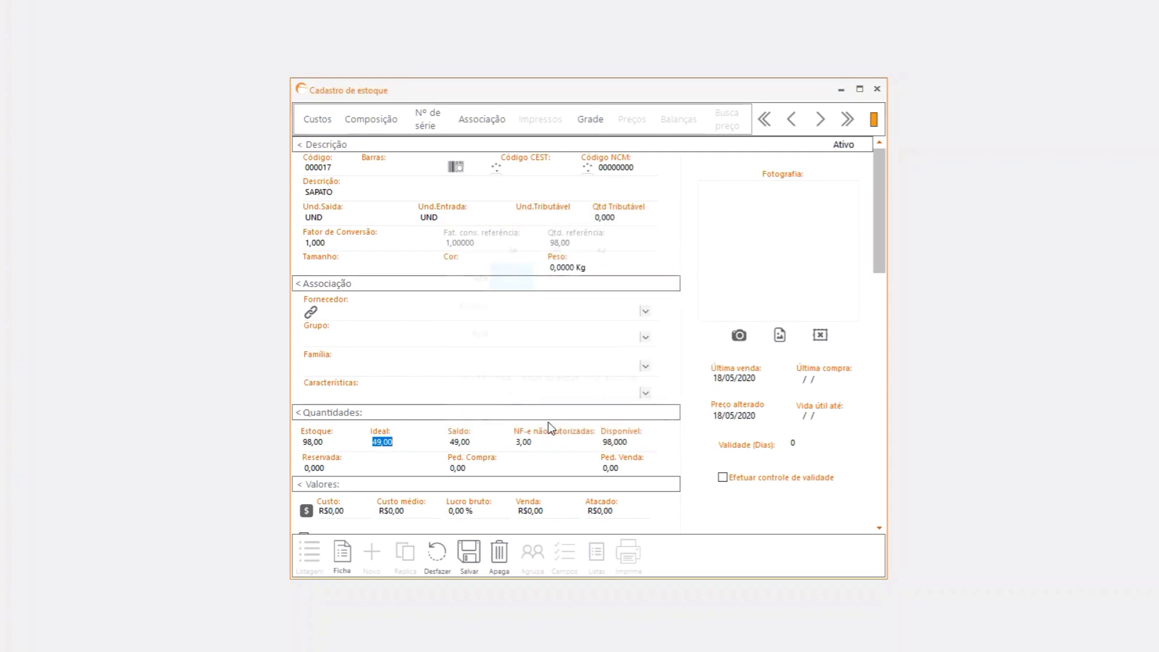
{"action": "left_click", "coordinate": [470, 553]}
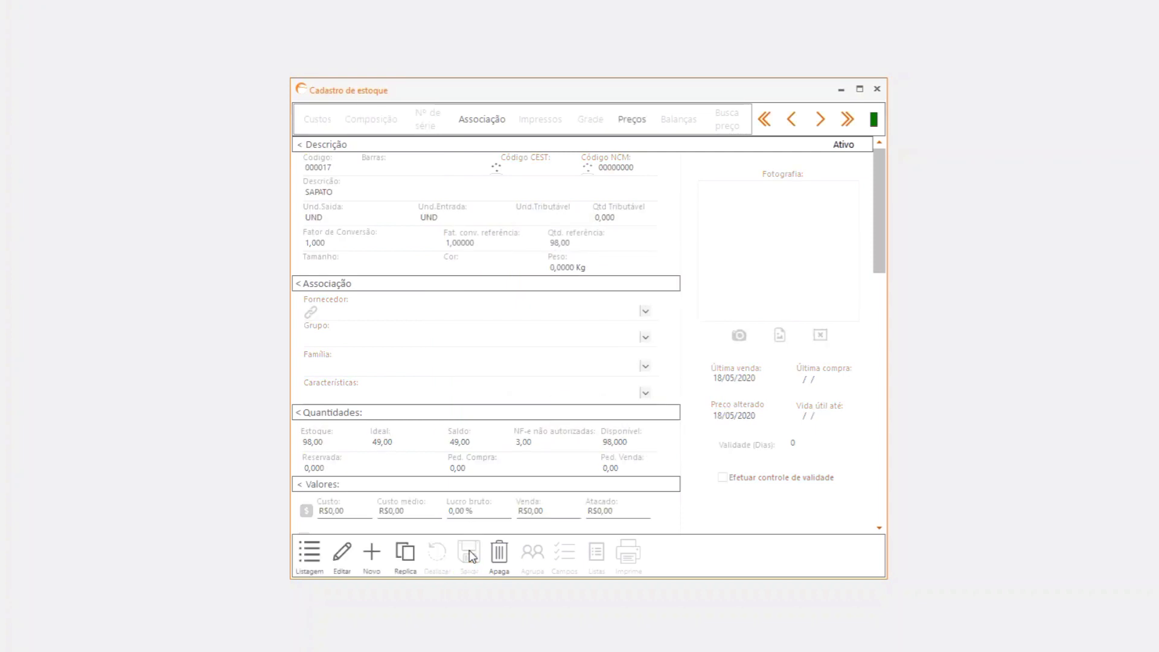
- Start a new stock product described as SAPATO 2 and apply the default grade to it
{"action": "left_click", "coordinate": [372, 553]}
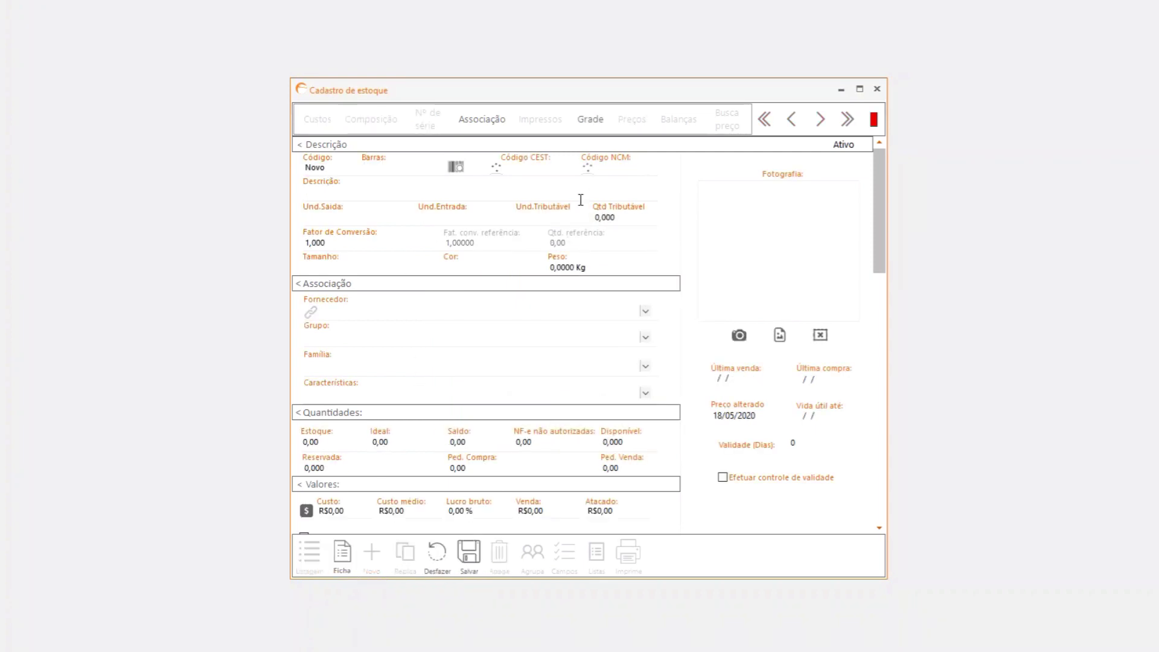
{"action": "left_click", "coordinate": [393, 196]}
{"action": "type", "text": "SAPATO 2"}
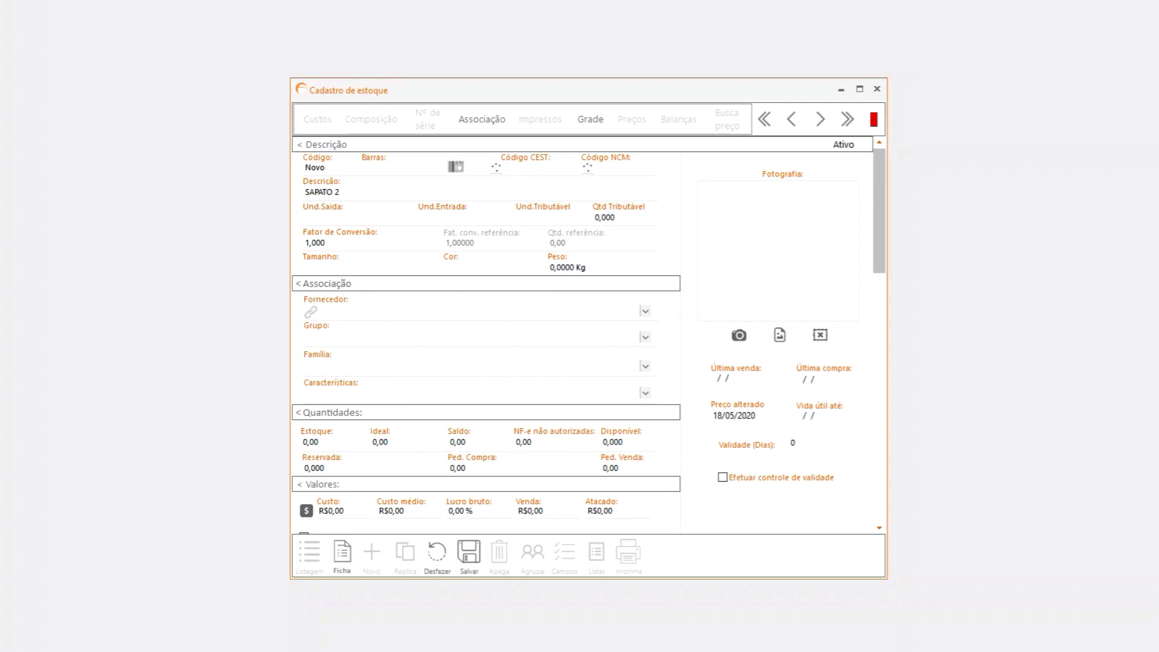
{"action": "left_click", "coordinate": [602, 124]}
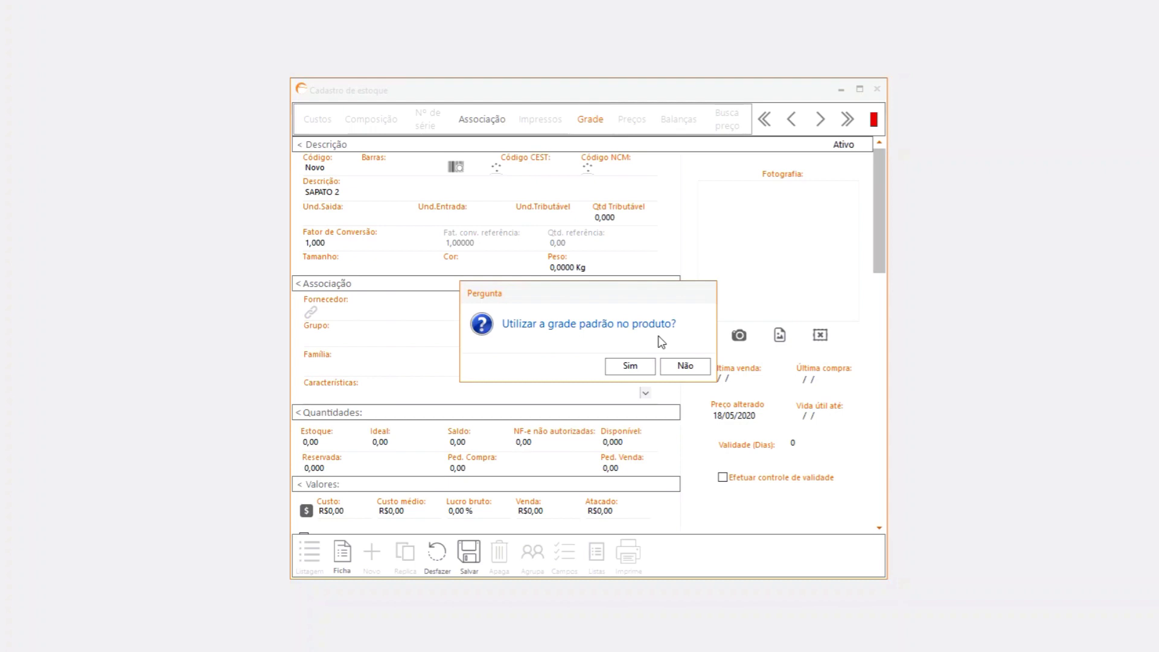
{"action": "left_click", "coordinate": [631, 367]}
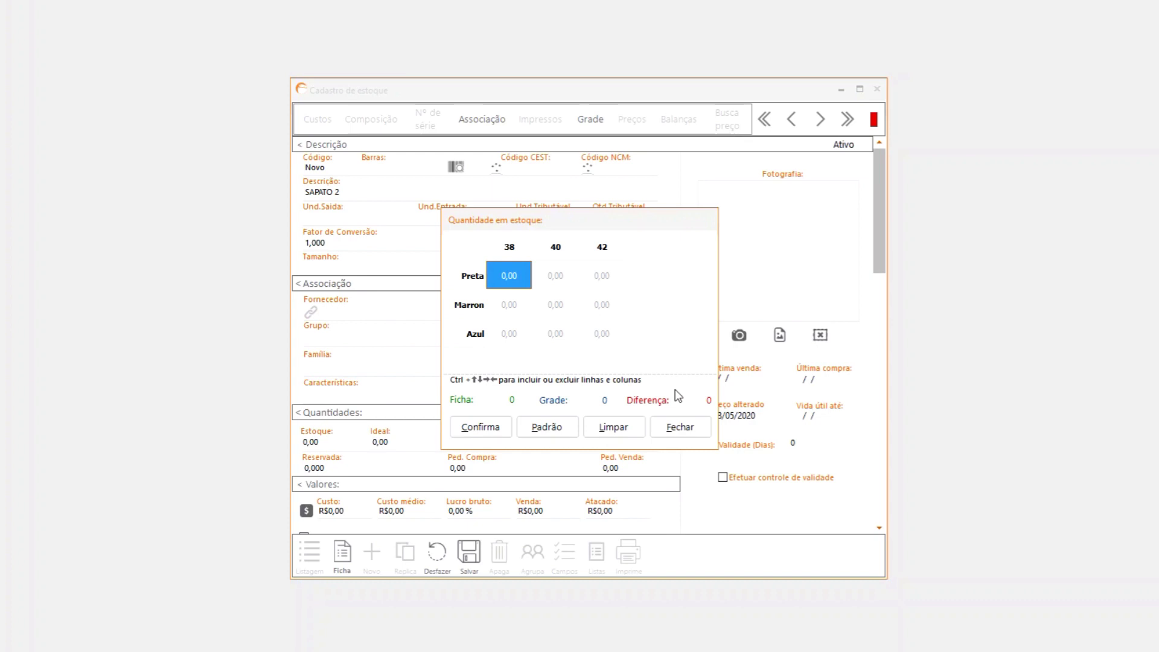
{"action": "left_click", "coordinate": [546, 432]}
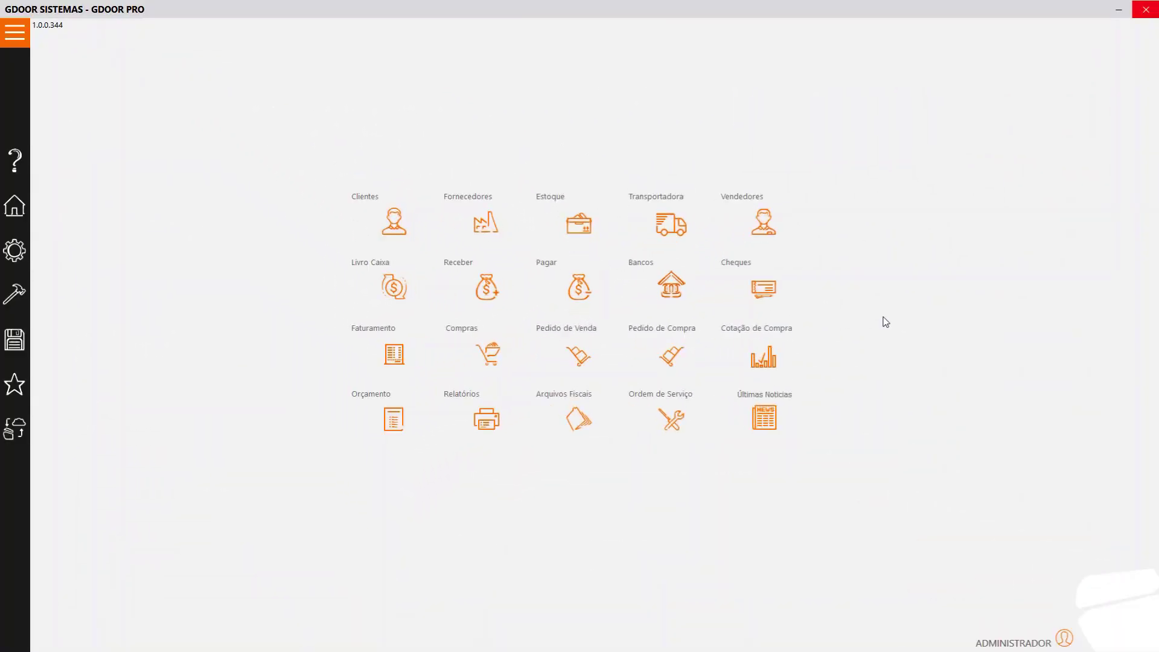
- Start a new purchase invoice numbered 555555555, keep the remaining header defaults, and select GDOOR Desenvolvimento as the supplier
{"action": "left_click", "coordinate": [490, 355]}
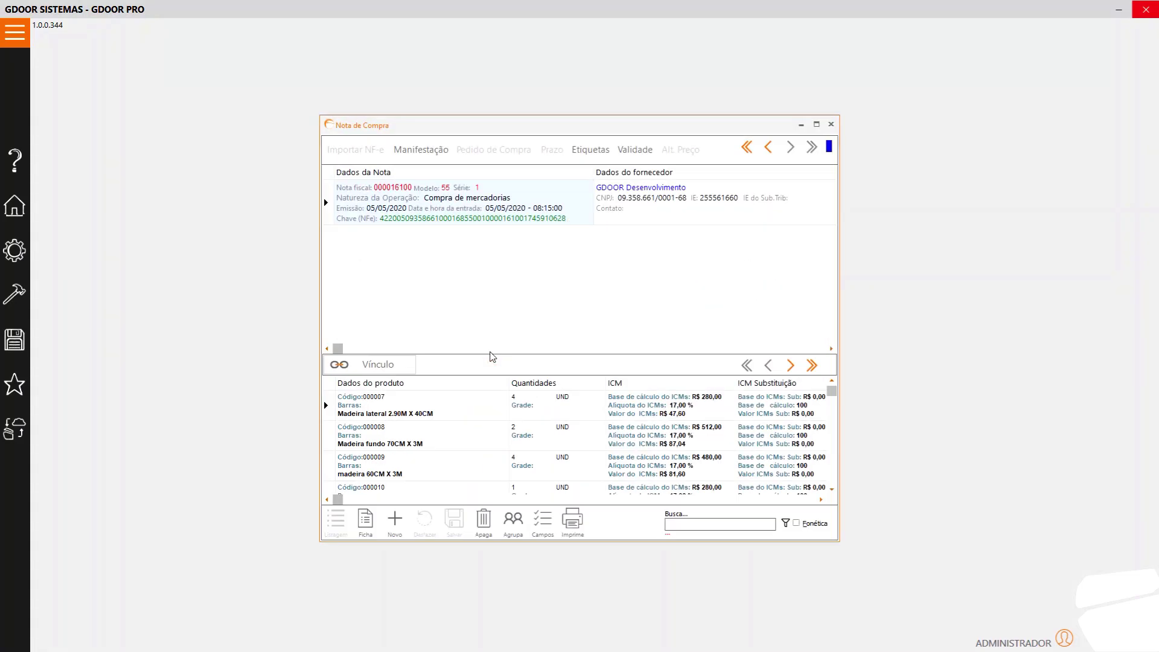
{"action": "left_click", "coordinate": [395, 519]}
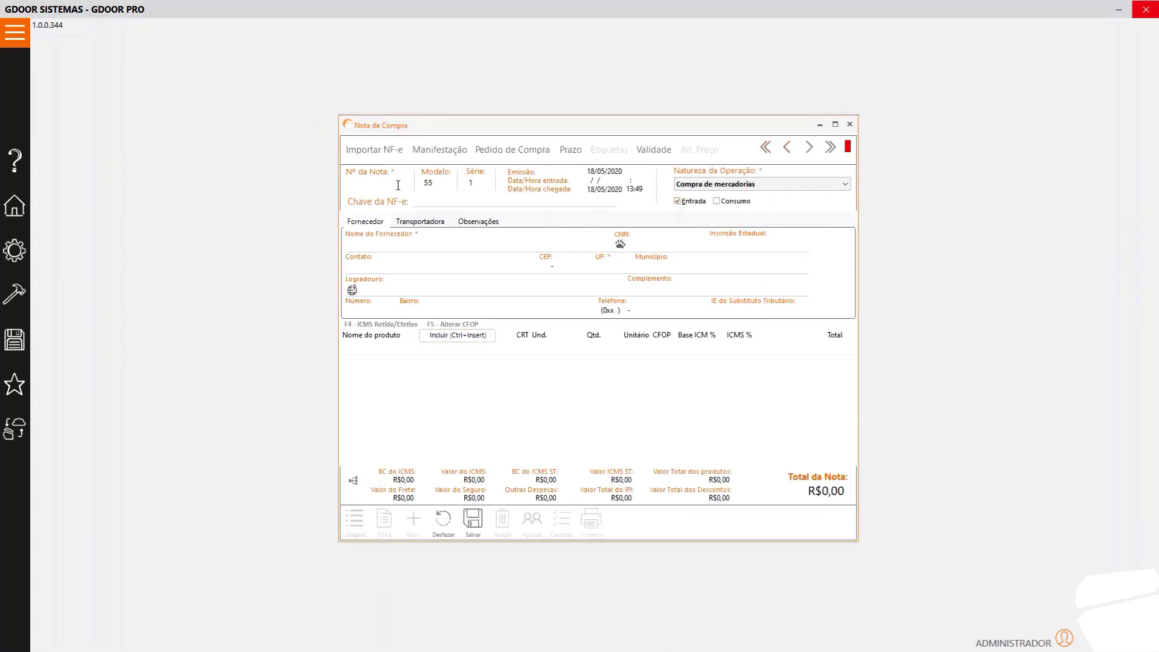
{"action": "type", "text": "555555555"}
{"action": "key", "text": "Return"}
{"action": "key", "text": "Return"}
{"action": "key", "text": "Return"}
{"action": "key", "text": "Return"}
{"action": "key", "text": "Return"}
{"action": "key", "text": "Return"}
{"action": "key", "text": "Return"}
{"action": "key", "text": "Return"}
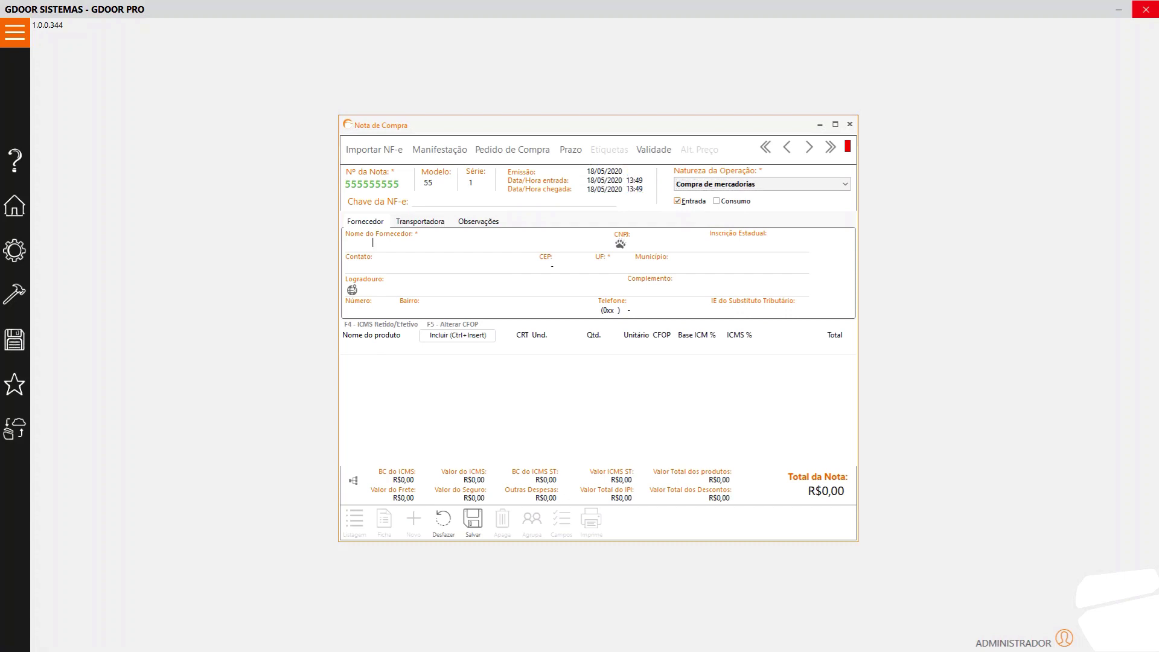
{"action": "type", "text": "gdoor"}
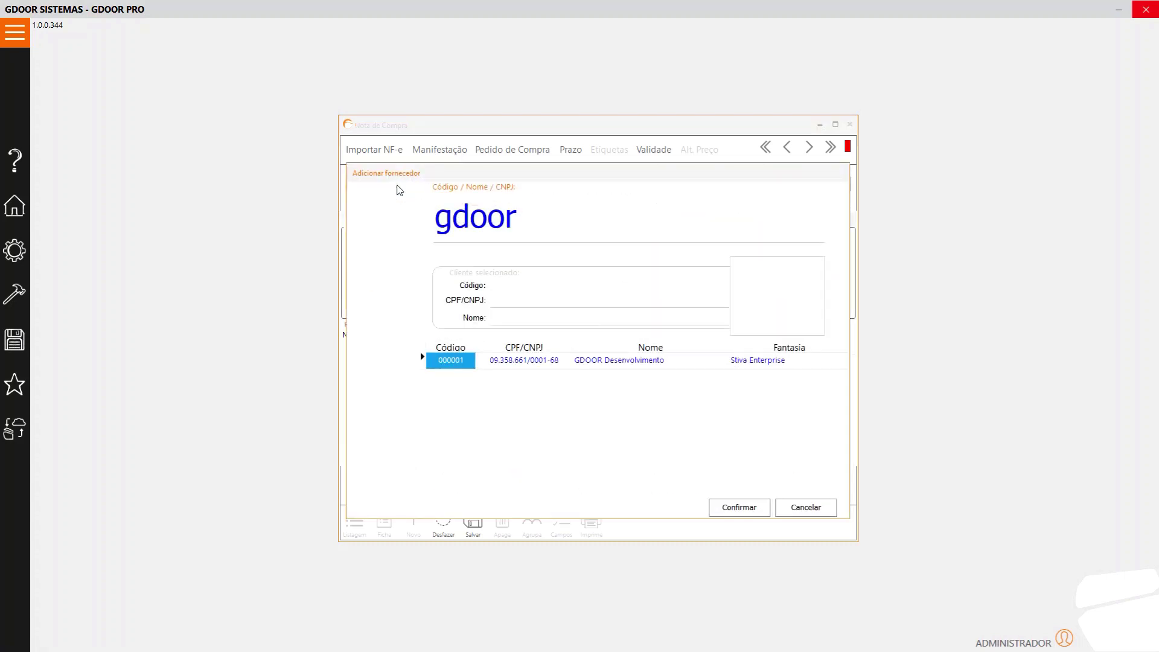
{"action": "key", "text": "Return"}
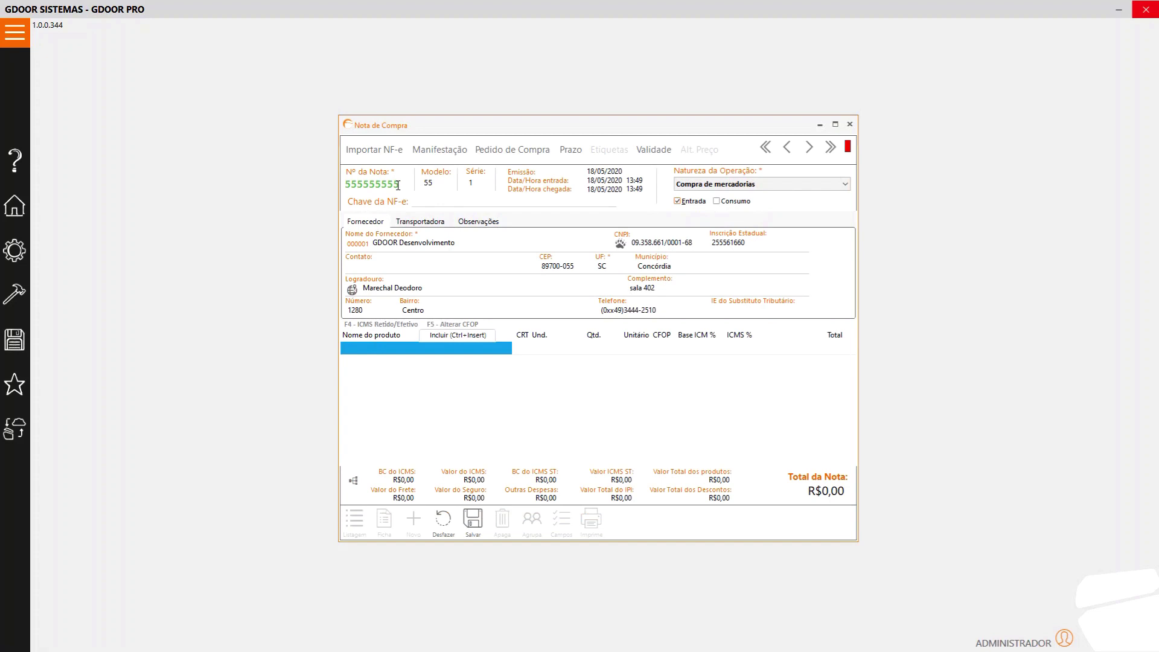
- Add SAPATO to the purchase invoice with grade quantities of 10 for Preta 38, 10 for Marron 40 and 10 for Azul 42
{"action": "type", "text": "SAPATO"}
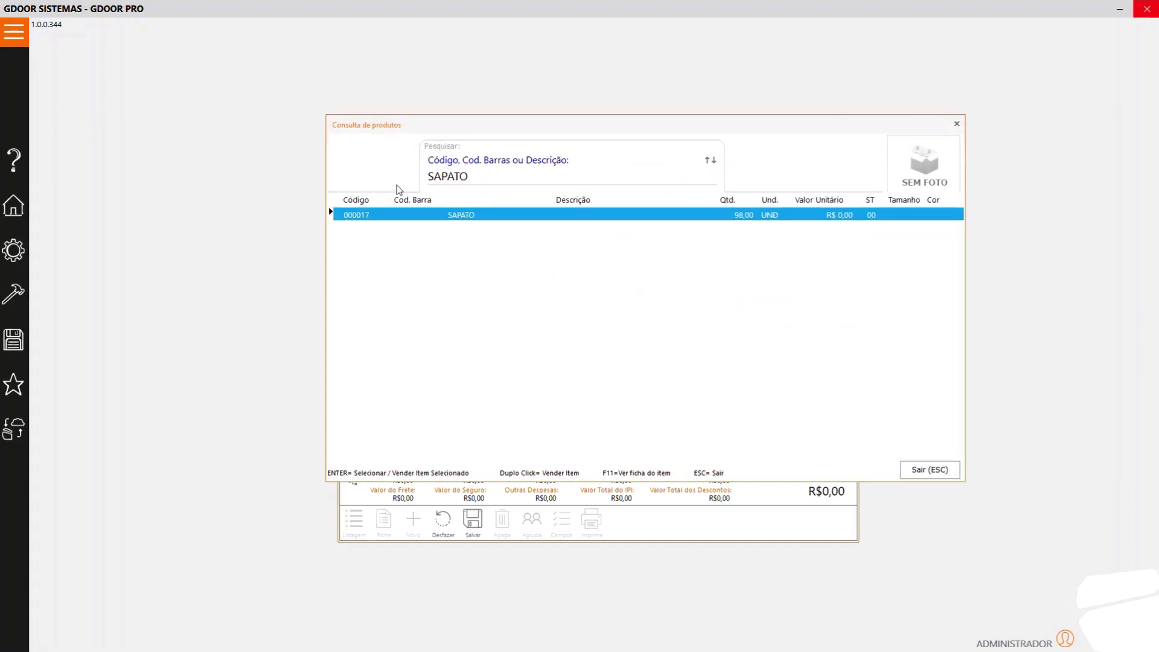
{"action": "key", "text": "Return"}
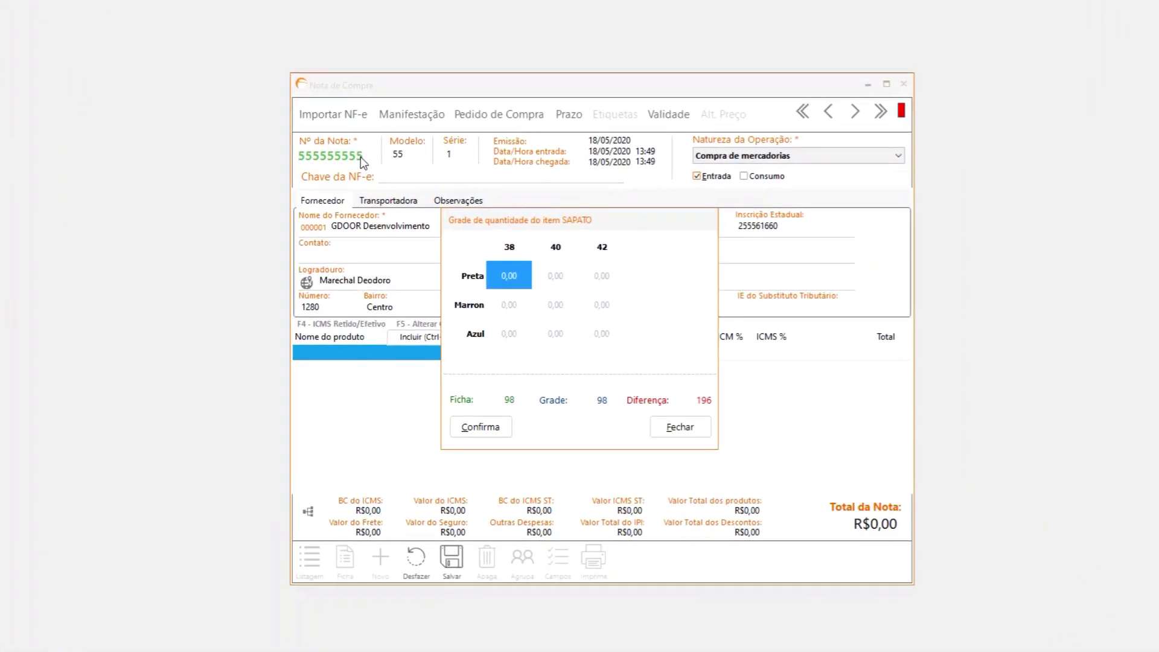
{"action": "type", "text": "10"}
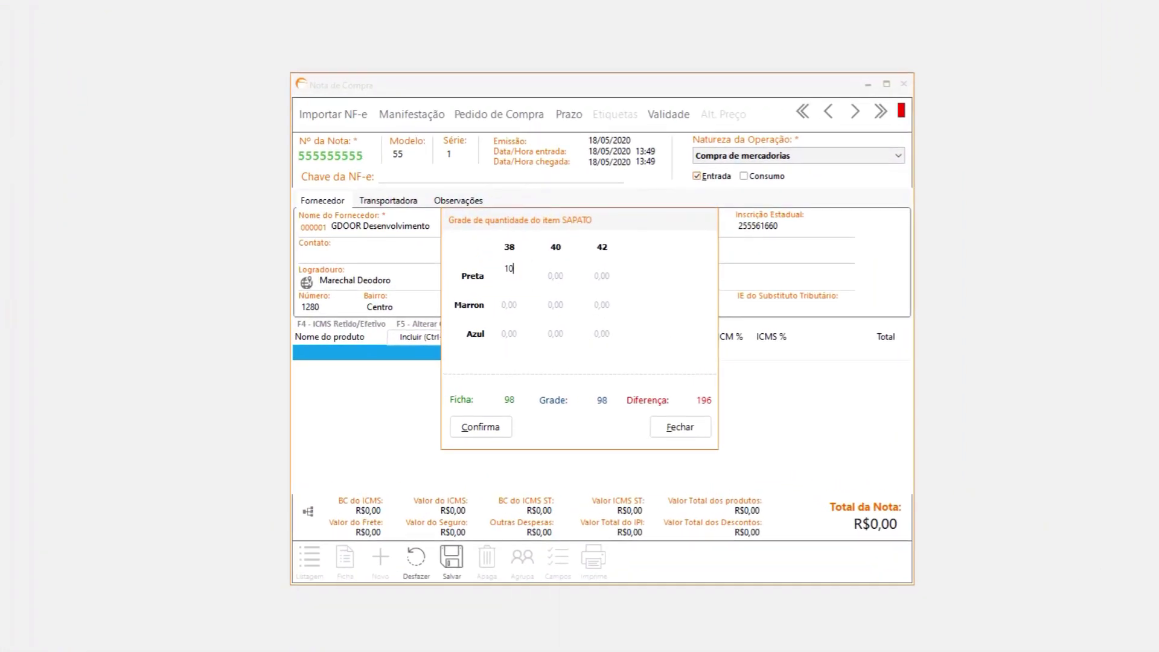
{"action": "left_click", "coordinate": [560, 309]}
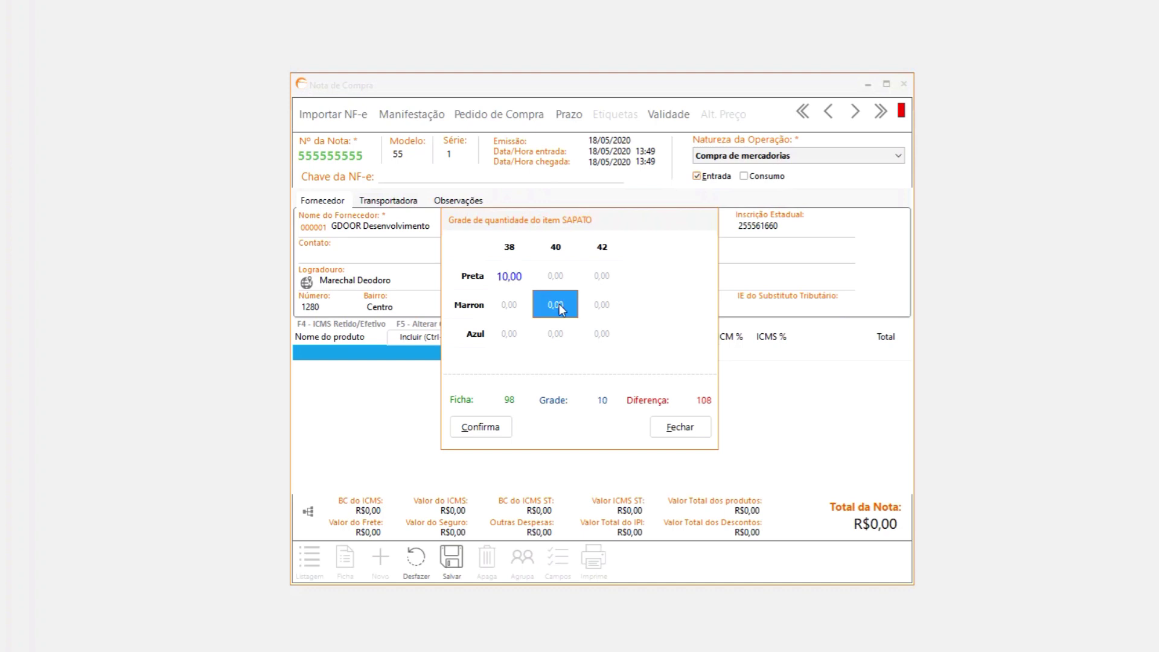
{"action": "type", "text": "10"}
{"action": "left_click", "coordinate": [602, 336]}
{"action": "type", "text": "10"}
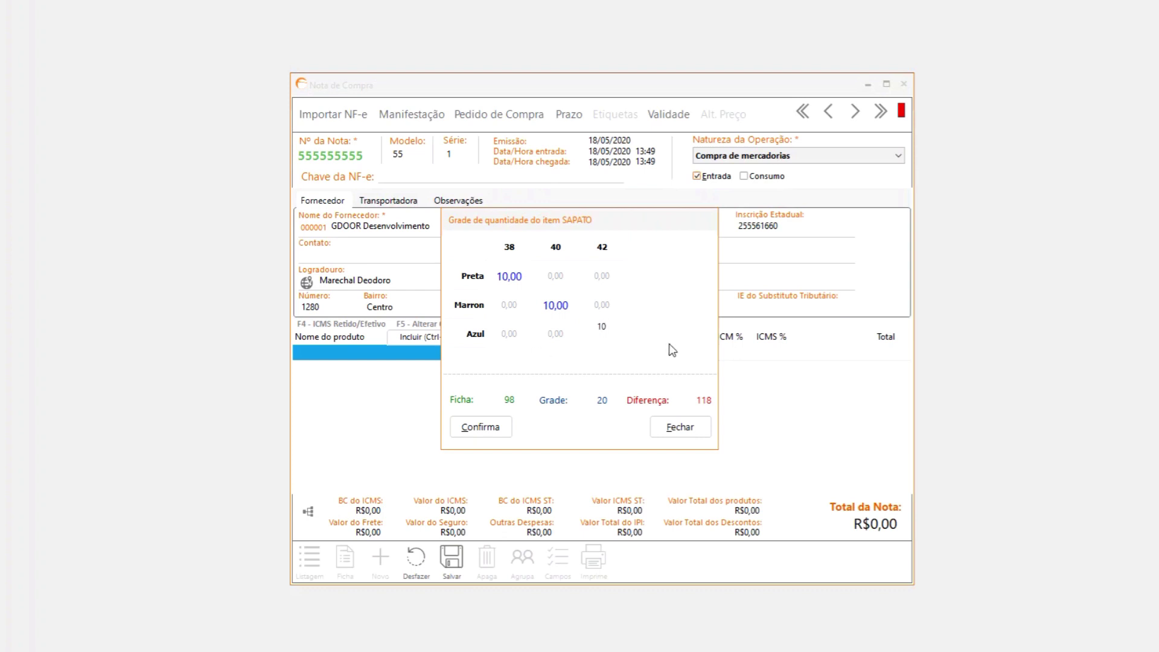
{"action": "key", "text": "Return"}
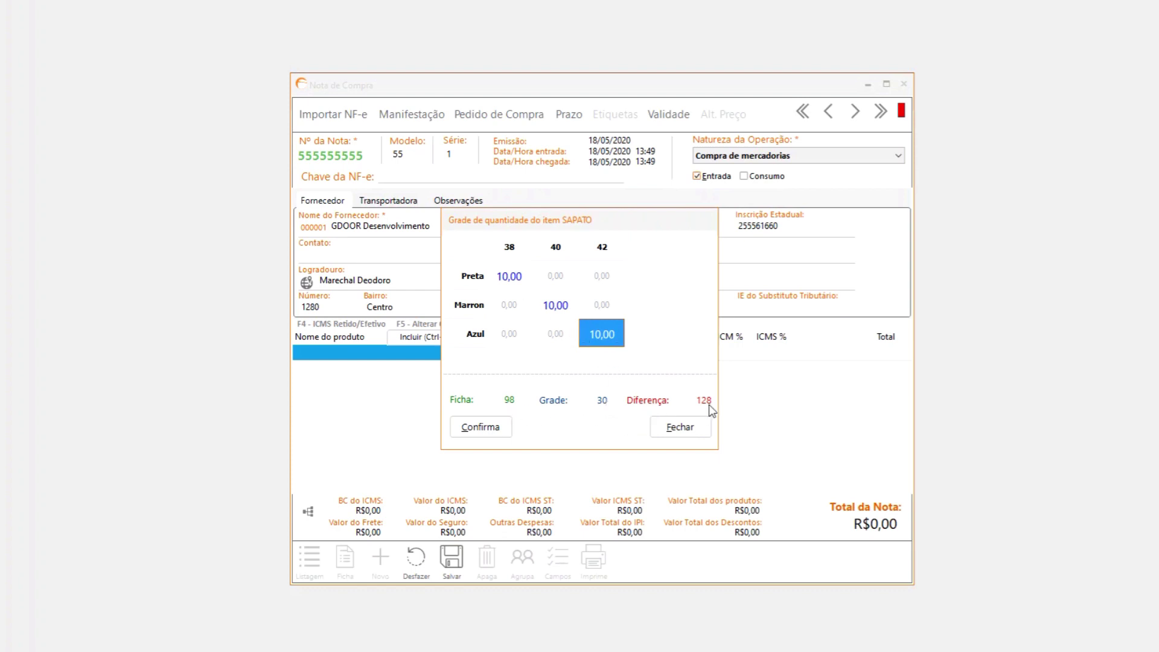
{"action": "left_click", "coordinate": [481, 428]}
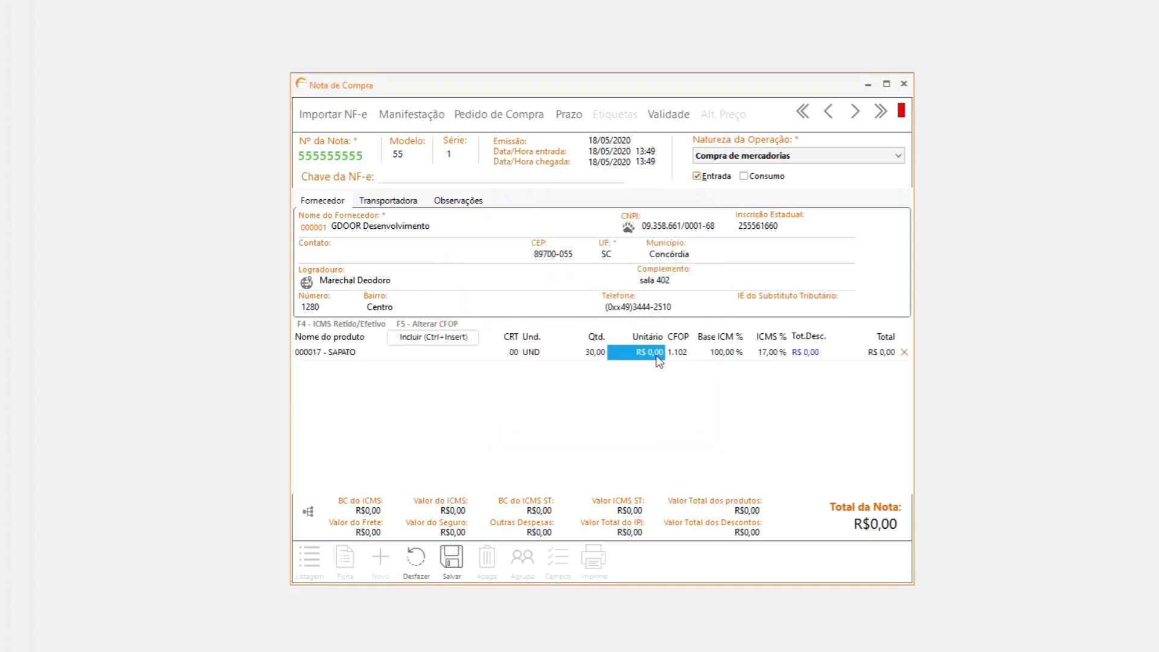
- Set the SAPATO item's unit price to R$ 100,00, then save and close the purchase invoice
{"action": "type", "text": "100"}
{"action": "key", "text": "Return"}
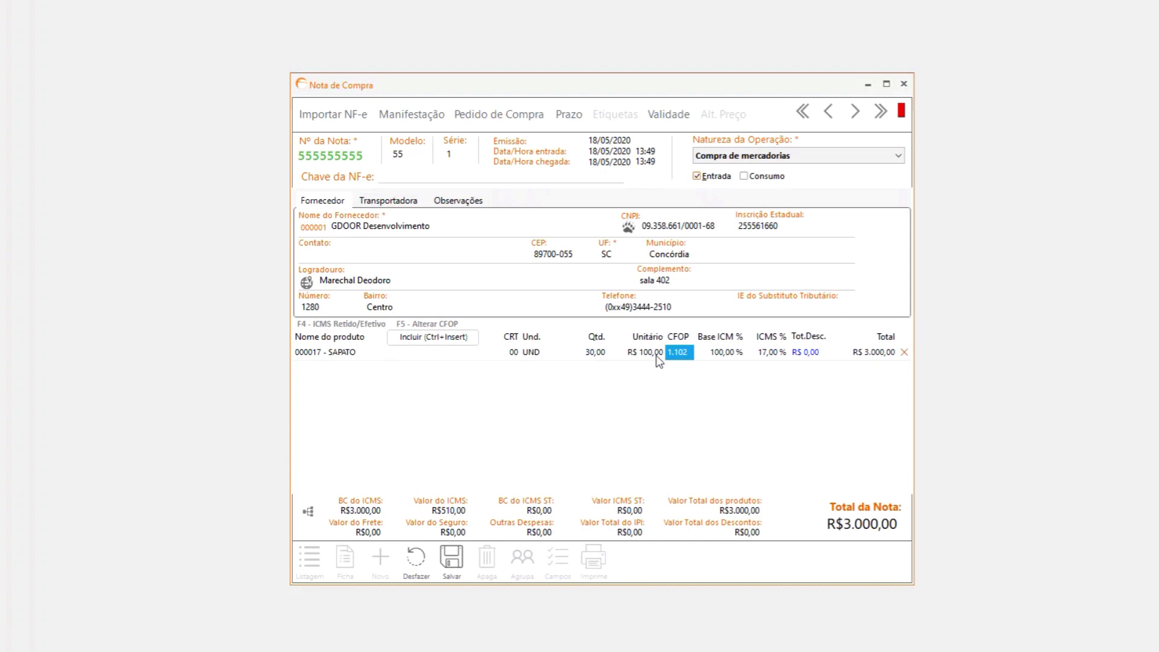
{"action": "left_click", "coordinate": [452, 561]}
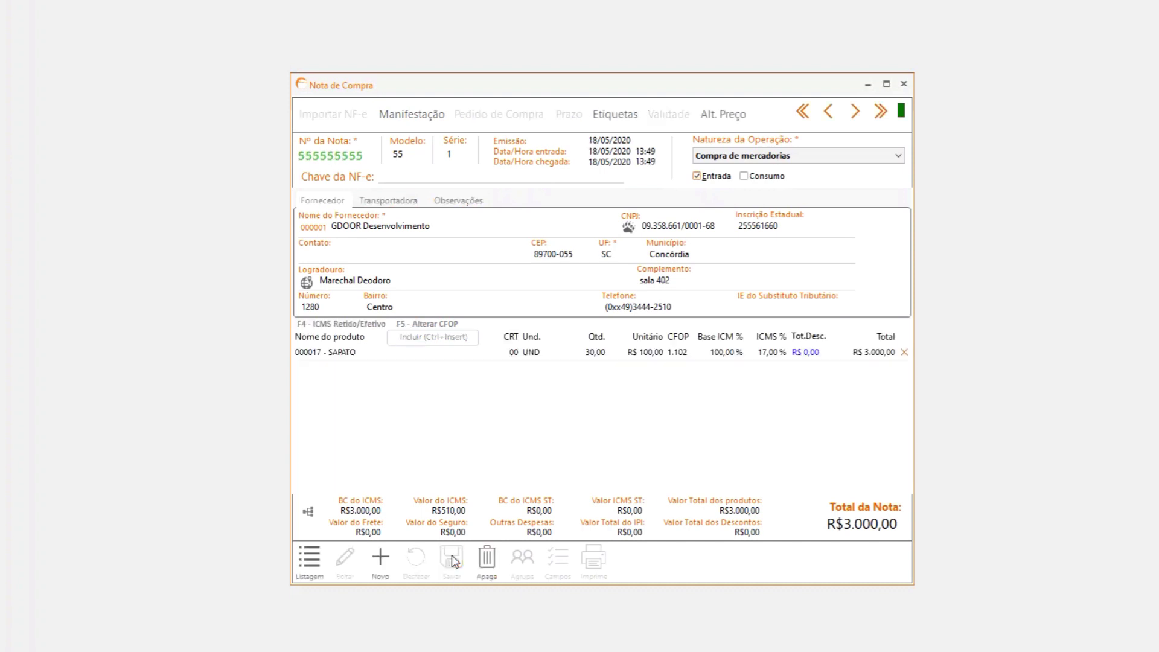
{"action": "left_click", "coordinate": [904, 84]}
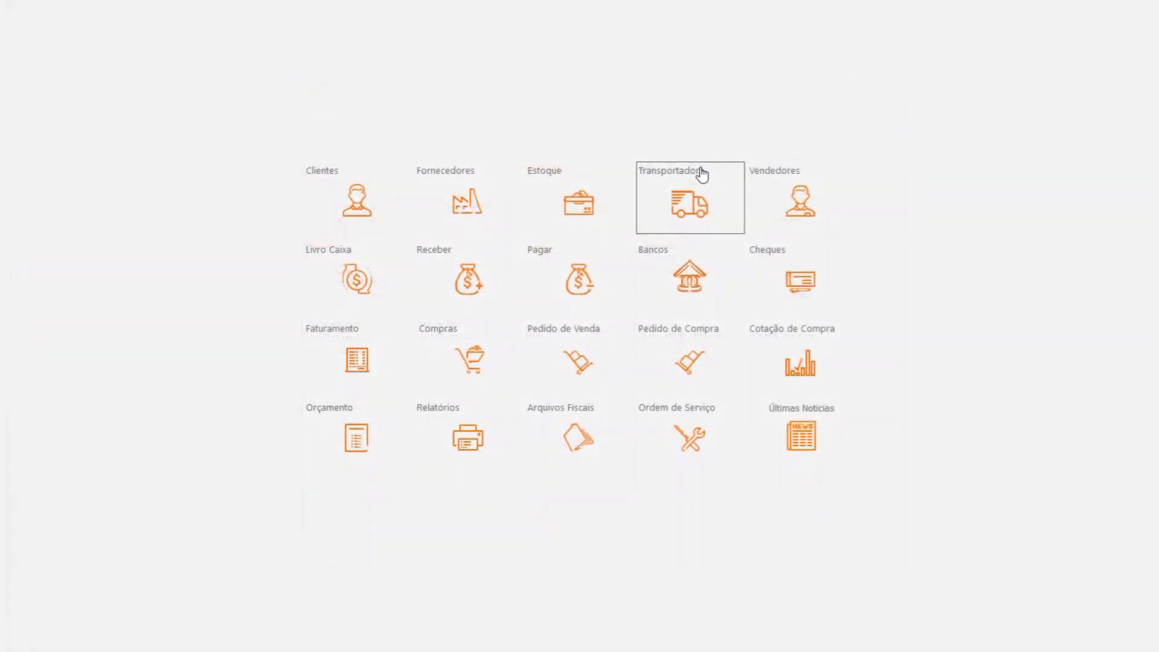
- Open the SAPATO stock record for editing and examine its stock grade quantities for Preta 38, Marron 40 and Azul 42
{"action": "left_click", "coordinate": [605, 205]}
{"action": "double_click", "coordinate": [482, 417]}
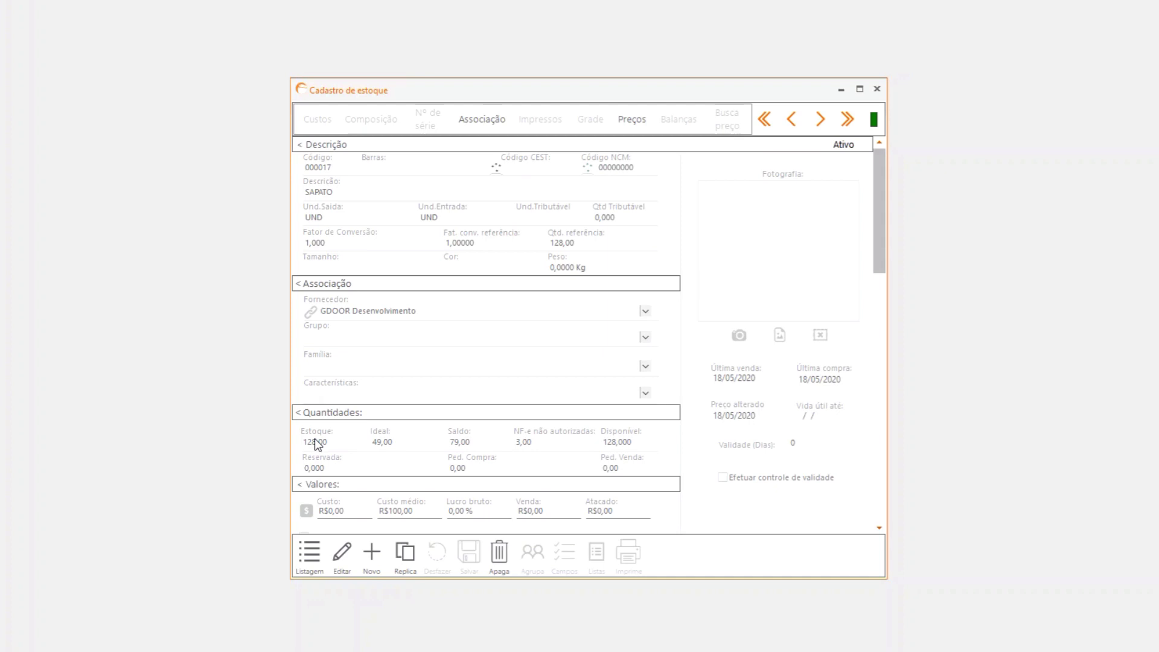
{"action": "left_click", "coordinate": [342, 570]}
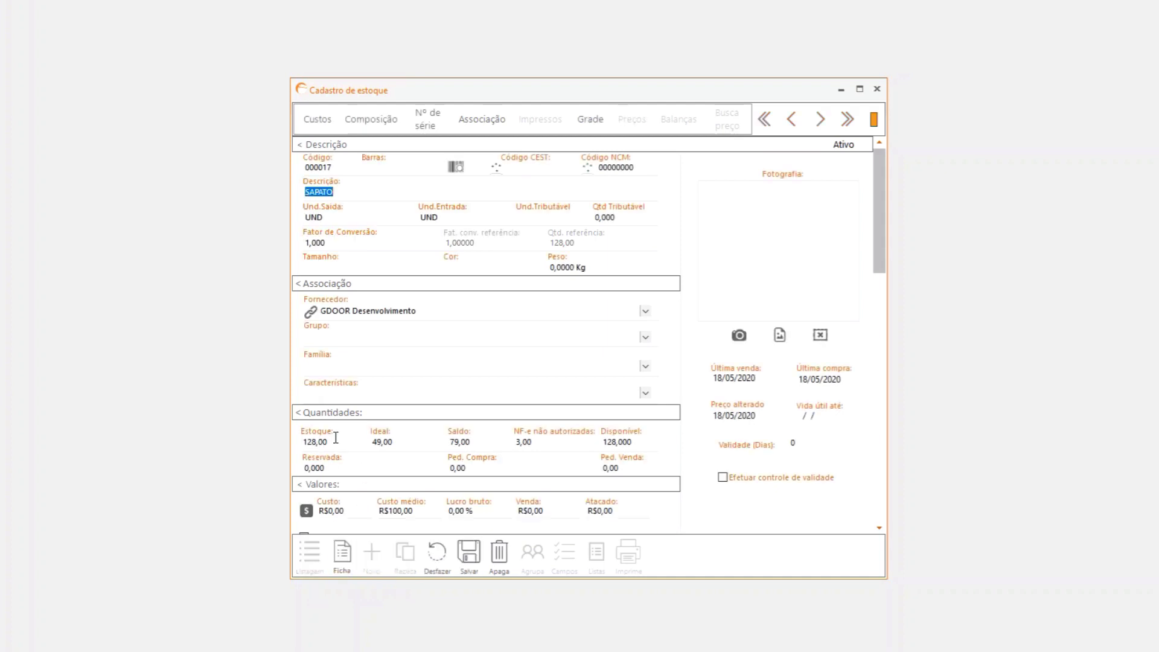
{"action": "left_click", "coordinate": [336, 440]}
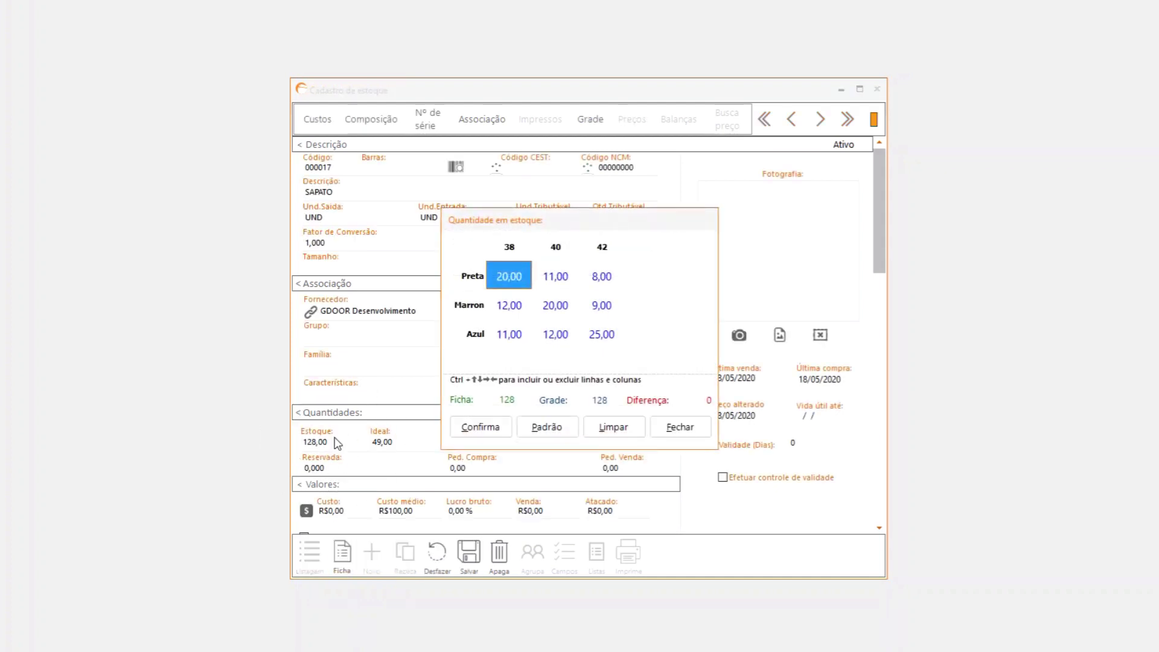
{"action": "left_click", "coordinate": [552, 310]}
{"action": "left_click", "coordinate": [601, 336]}
{"action": "left_click", "coordinate": [537, 303]}
{"action": "left_click", "coordinate": [510, 279]}
{"action": "left_click", "coordinate": [541, 302]}
{"action": "left_click", "coordinate": [587, 333]}
{"action": "left_click", "coordinate": [563, 311]}
{"action": "left_click", "coordinate": [514, 286]}
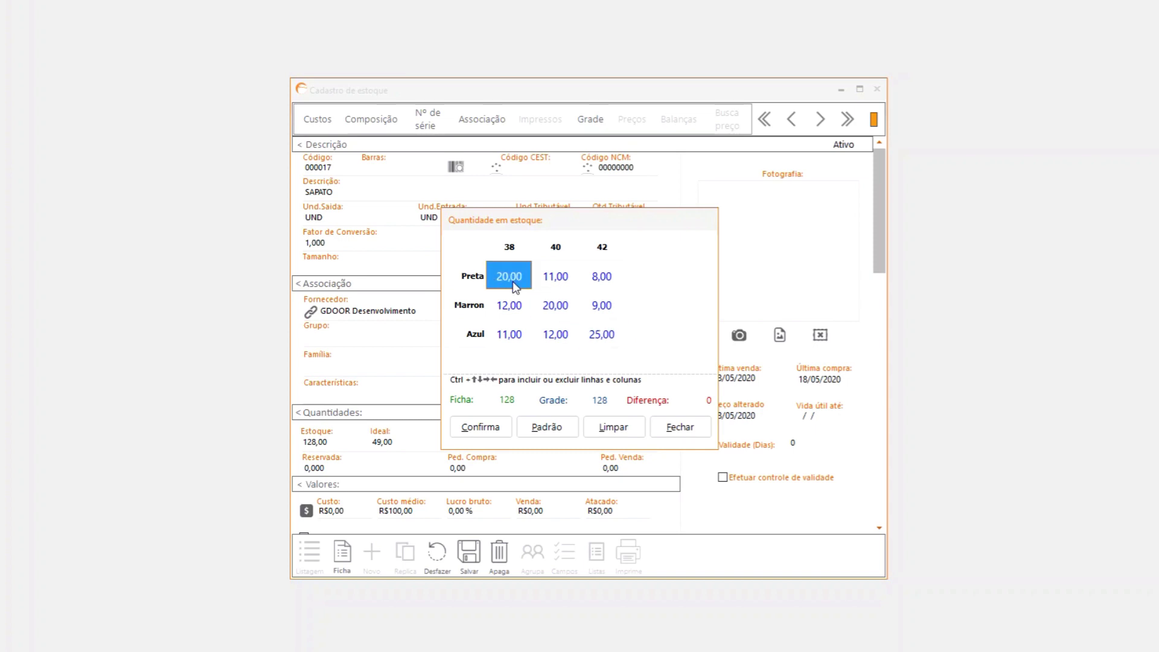